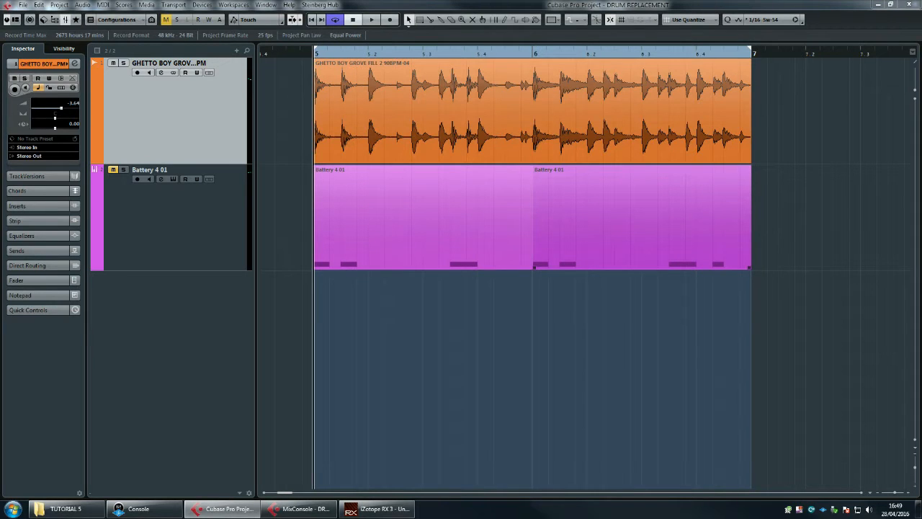
key("ctrl+shift+a")
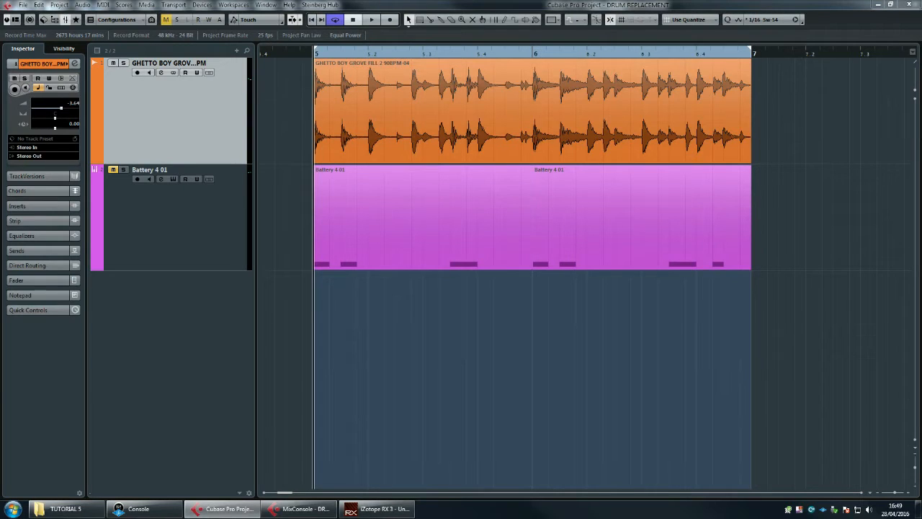
left_click(530, 265)
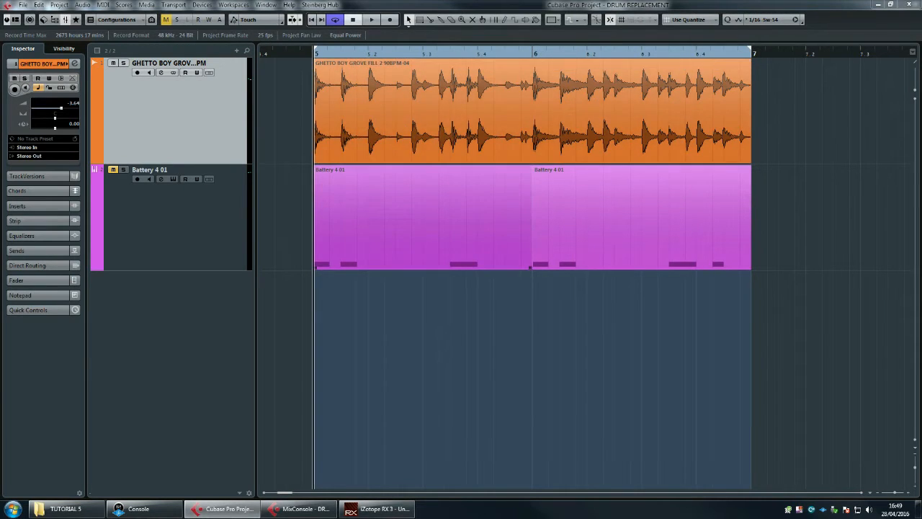
left_click(532, 62)
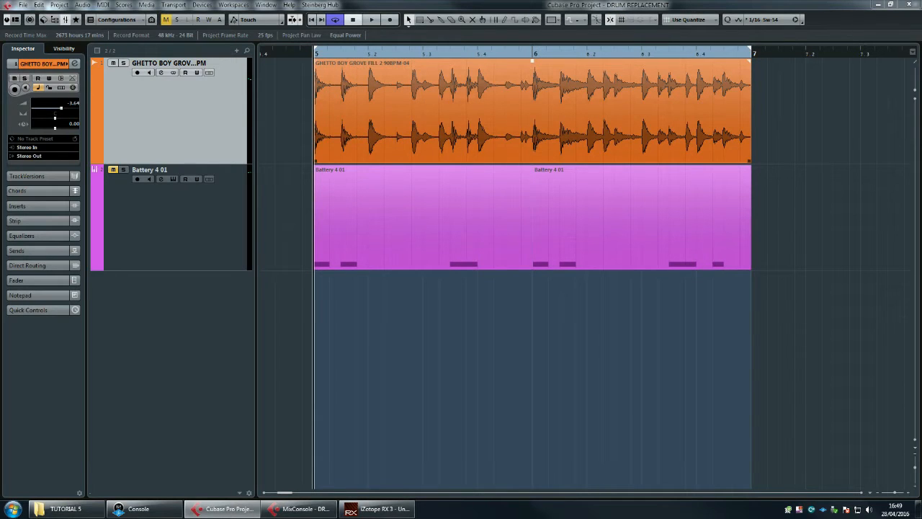
left_click(533, 111)
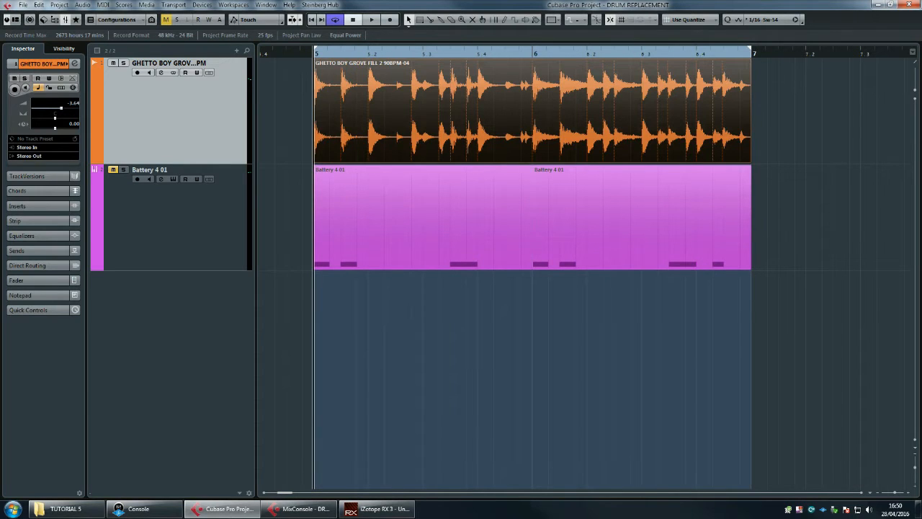
Play back the drum loop on the audio track, starting partway through bar 5, and stop playback
mouse_move(339, 53)
left_mouse_down()
mouse_move(338, 86)
mouse_move(339, 52)
left_mouse_up()
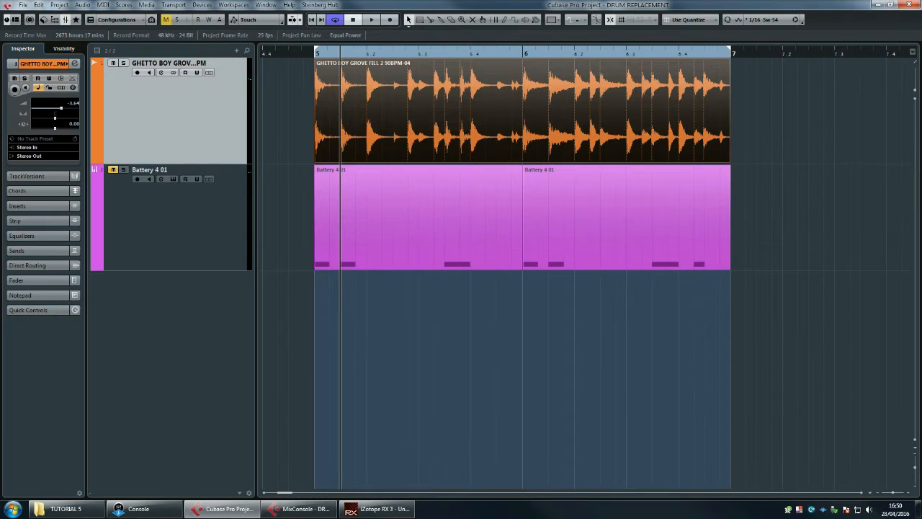
mouse_move(340, 54)
left_mouse_down()
mouse_move(344, 67)
mouse_move(332, 66)
mouse_move(352, 67)
mouse_move(344, 51)
left_mouse_up()
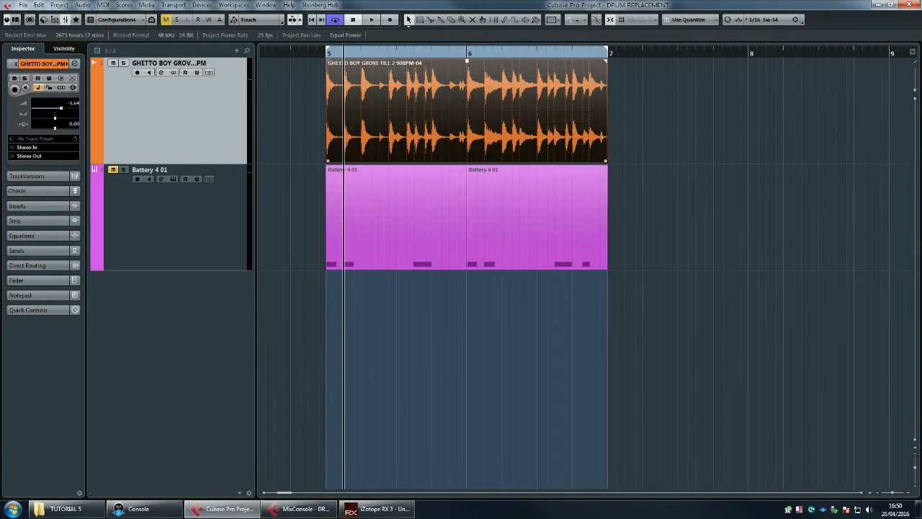
mouse_move(387, 52)
left_mouse_down()
mouse_move(385, 72)
mouse_move(393, 66)
left_mouse_up()
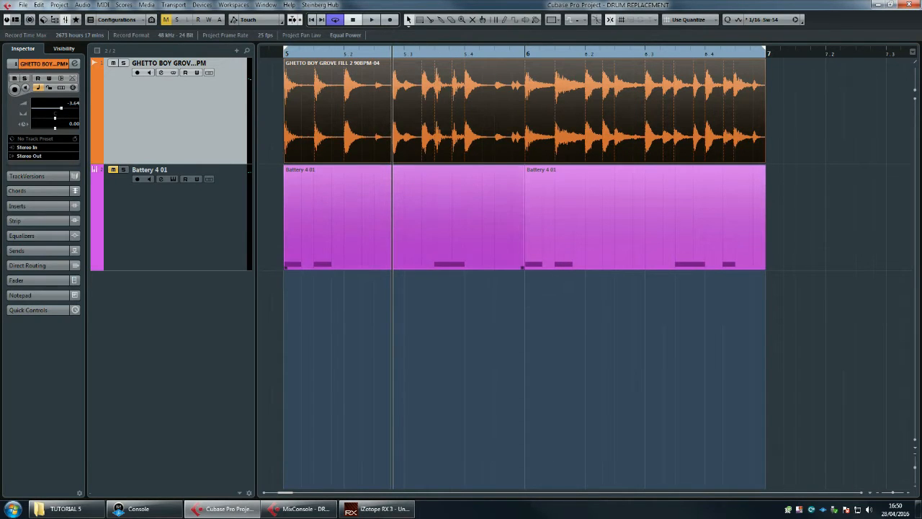
key("space")
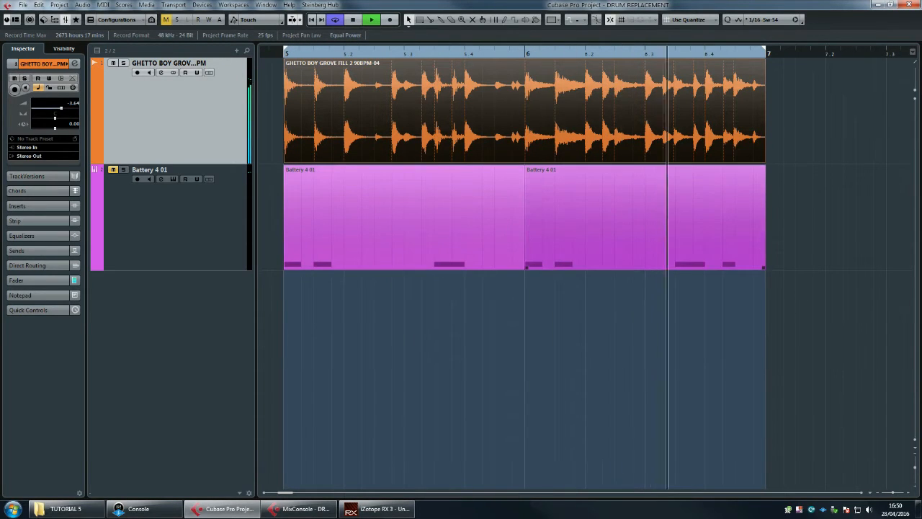
key("space")
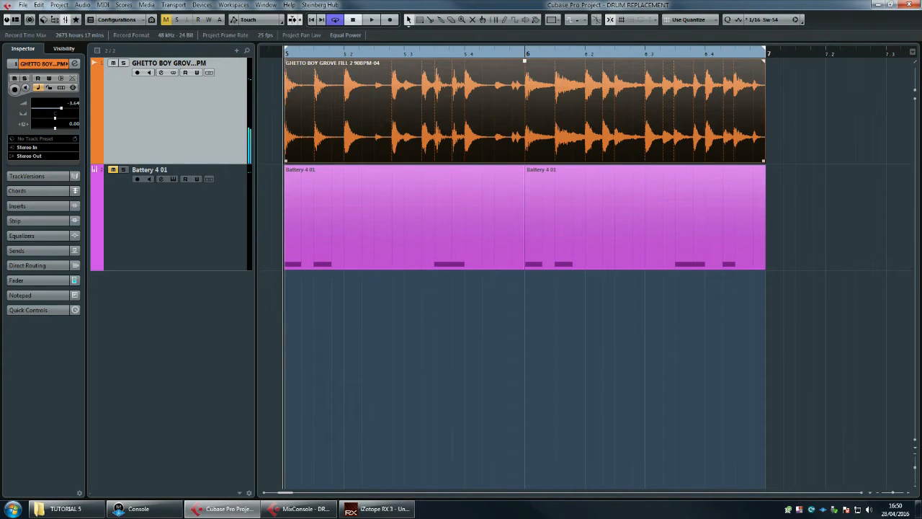
Split the drum loop's audio event at bar 6 and delete the second half, keeping only bar 5
left_click(525, 111, "alt")
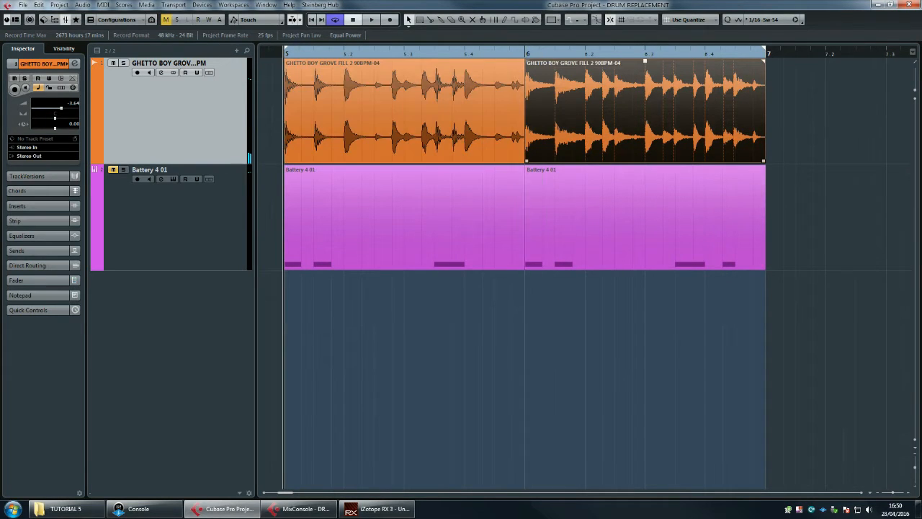
key("Delete")
left_click(432, 111)
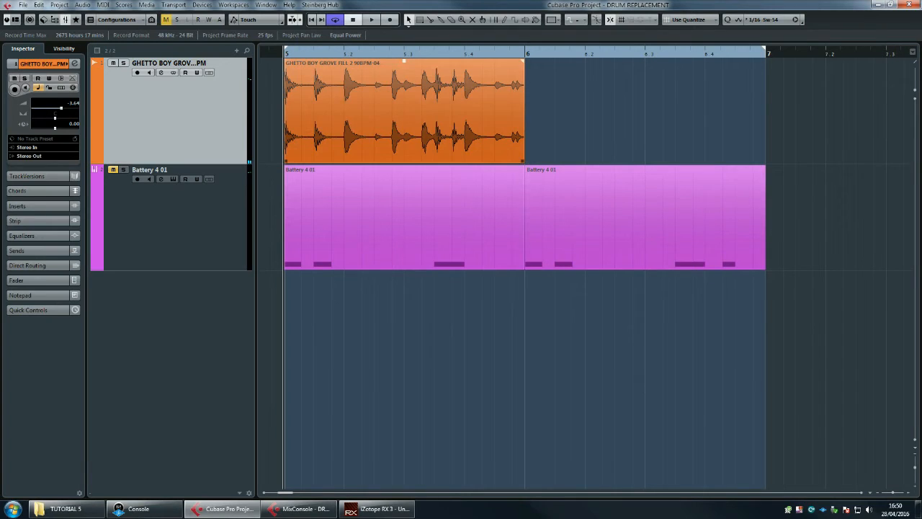
left_click(620, 217)
left_click(432, 111)
left_click(433, 339)
left_click(433, 111)
left_click(432, 339)
left_click(432, 218)
Open the remaining loop event in the Sample Editor and lower the hitpoint threshold to include the quiet hits
left_click(432, 111)
double_click(432, 111)
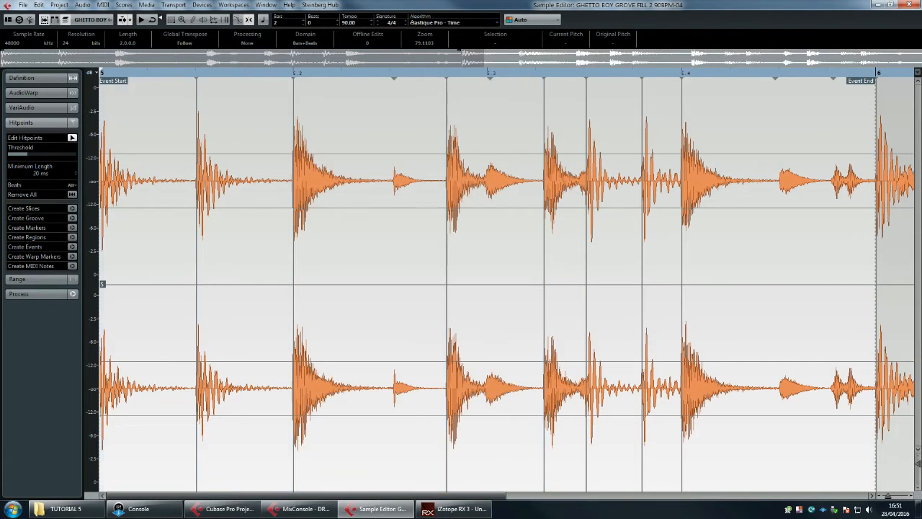
left_click(36, 122)
left_click(36, 123)
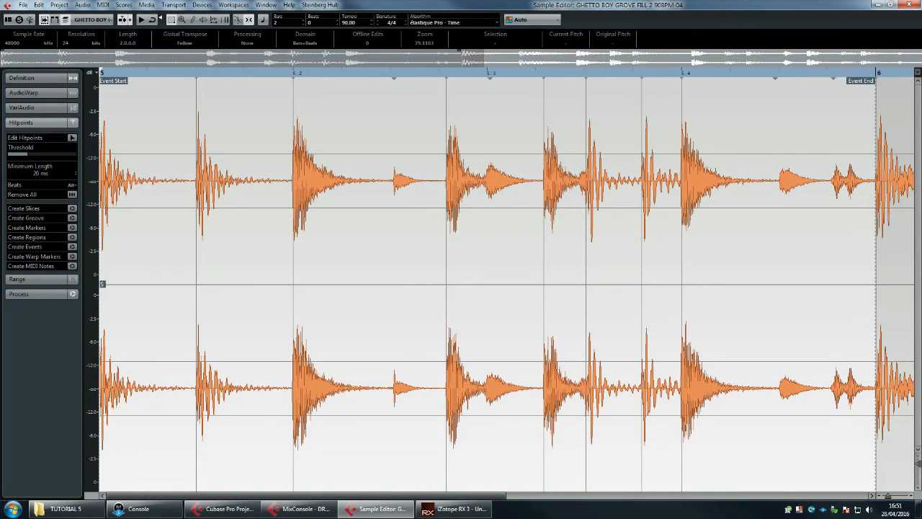
left_click_drag(27, 155, 13, 154)
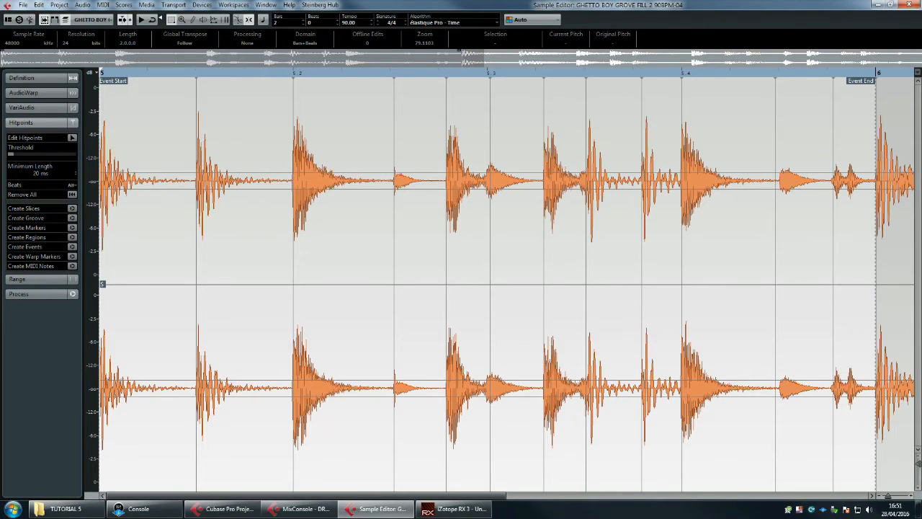
Enable hitpoint editing and move the hitpoint of the quiet hit after beat 5.4 onto that hit's start
left_click(72, 137)
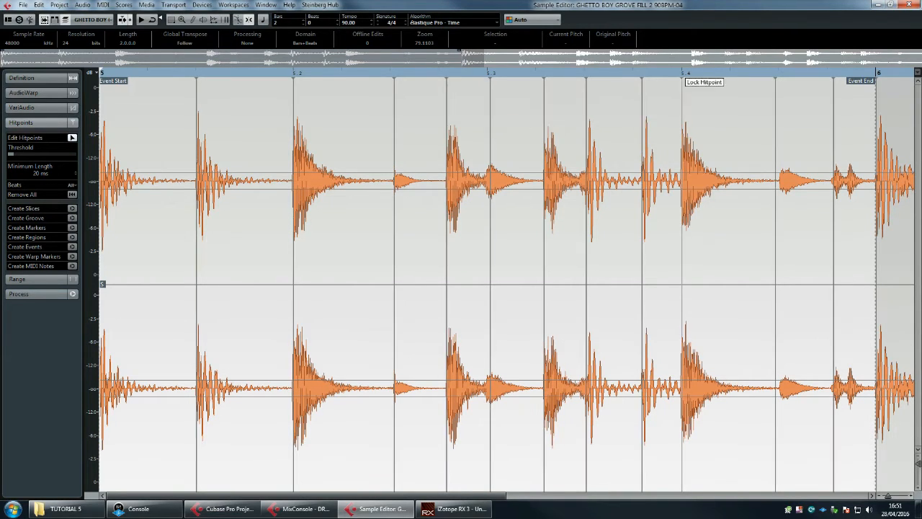
left_click(805, 180)
scroll(776, 196, "up", 3)
scroll(670, 193, "right", 3)
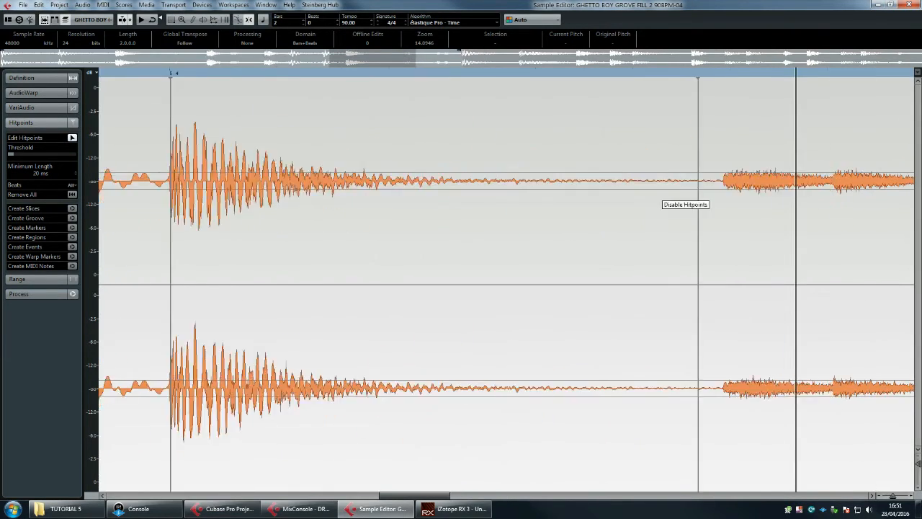
left_click(553, 202)
left_click(532, 202)
left_click_drag(536, 202, 560, 202)
left_click(573, 202)
scroll(537, 202, "right", 5)
left_click(656, 202)
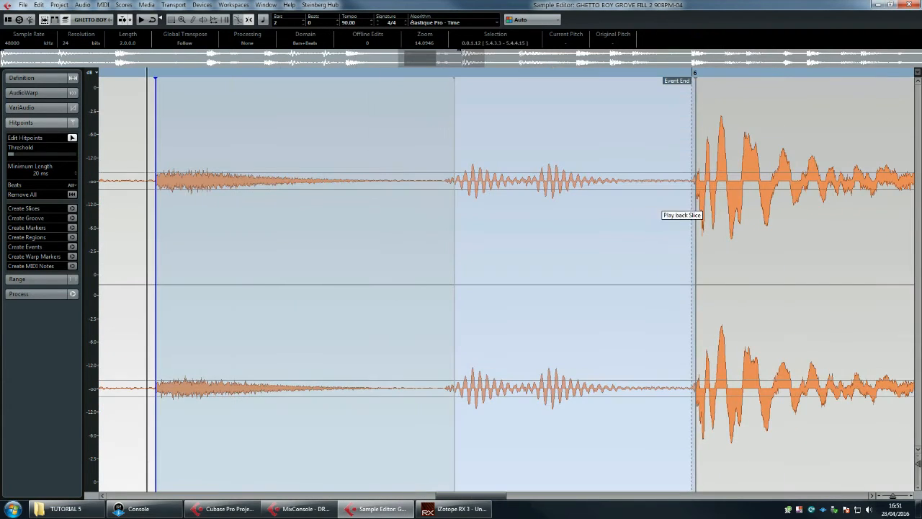
Move the hitpoint of the last low hits back to their onset and the next one to bar 6, auditioning that slice
left_click_drag(455, 204, 444, 204)
left_click(692, 202)
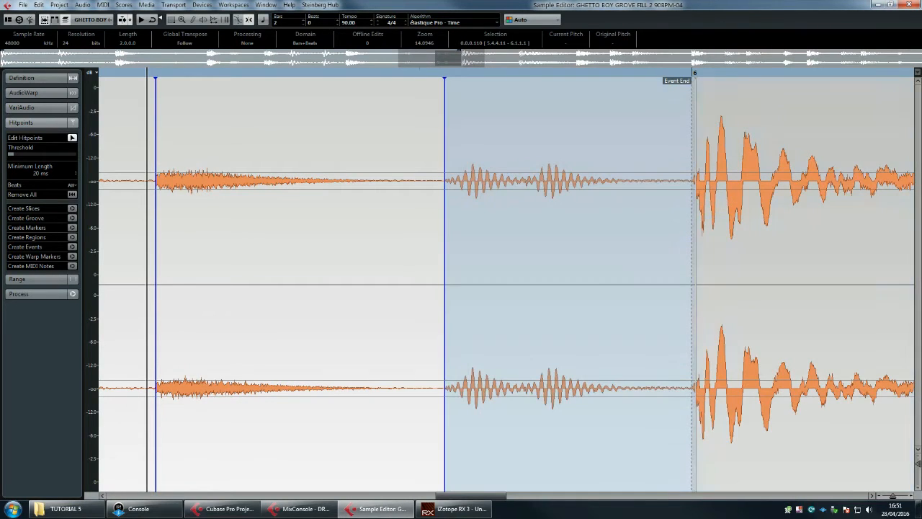
left_click(724, 153)
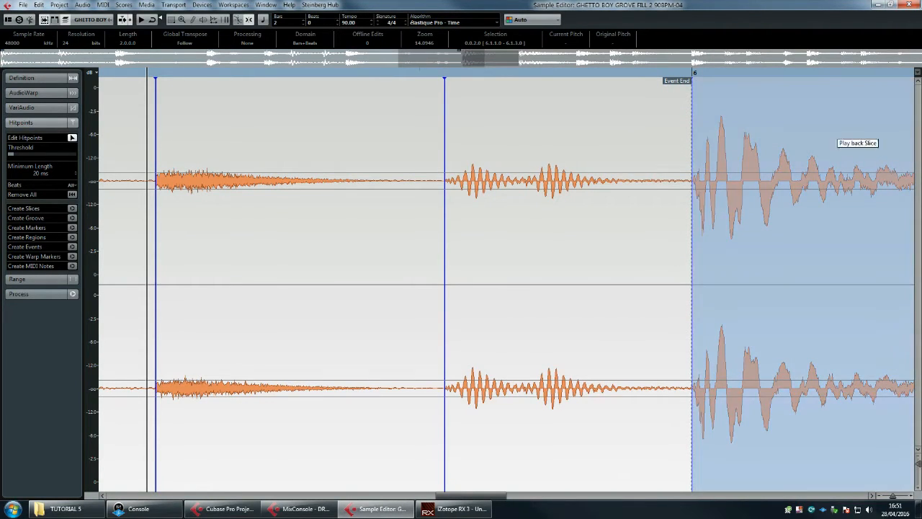
Move the hitpoint near beat 5.3 back to the start of its quiet hit
left_click(646, 72)
left_click_drag(646, 72, 283, 66)
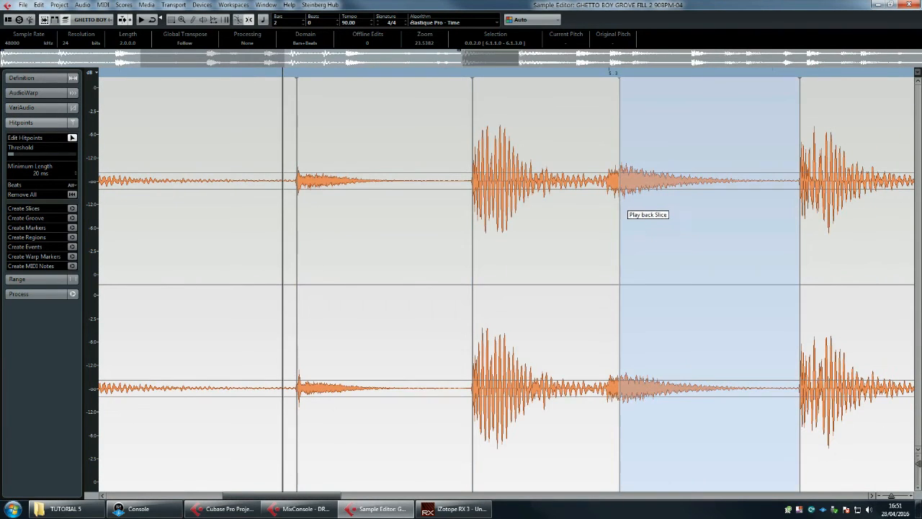
left_click_drag(619, 209, 607, 209)
Check the remaining hitpoints across bar 5 and create slices from them
left_click_drag(582, 73, 595, 65)
scroll(497, 220, "left", 3)
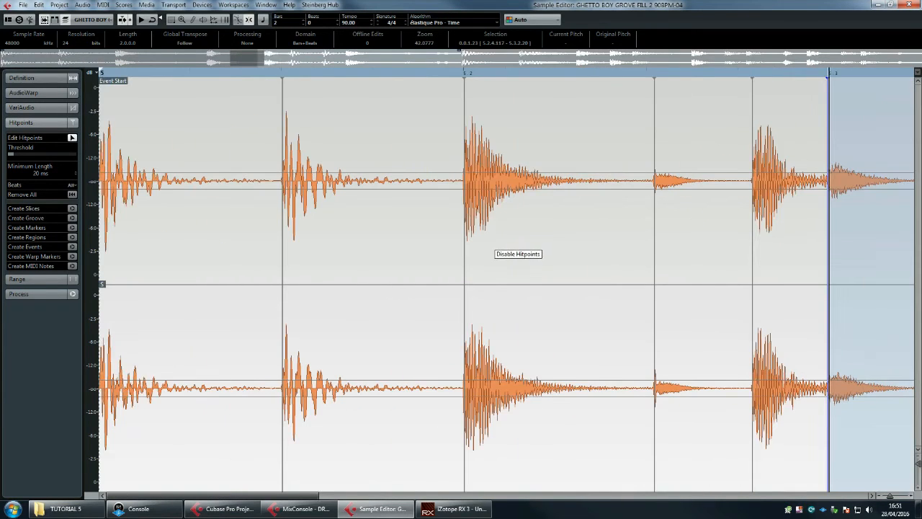
scroll(505, 241, "right", 6)
scroll(489, 249, "left", 2)
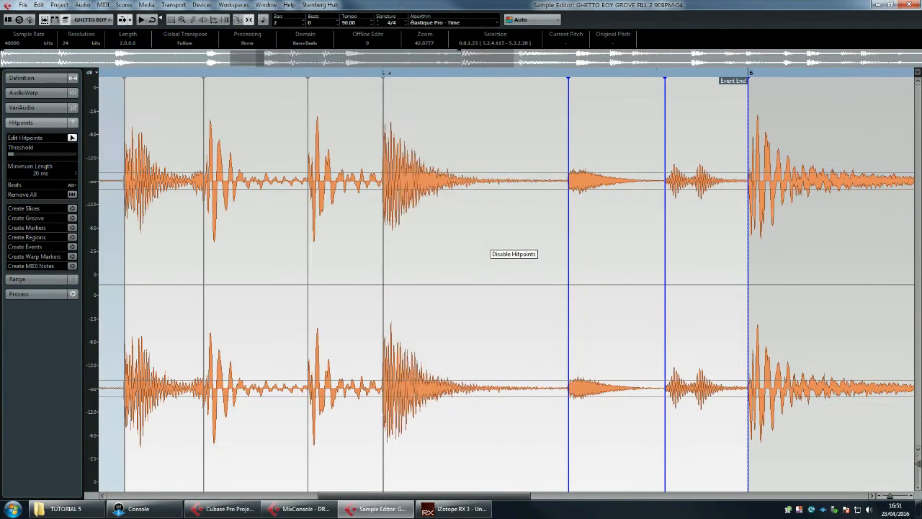
left_click(484, 101)
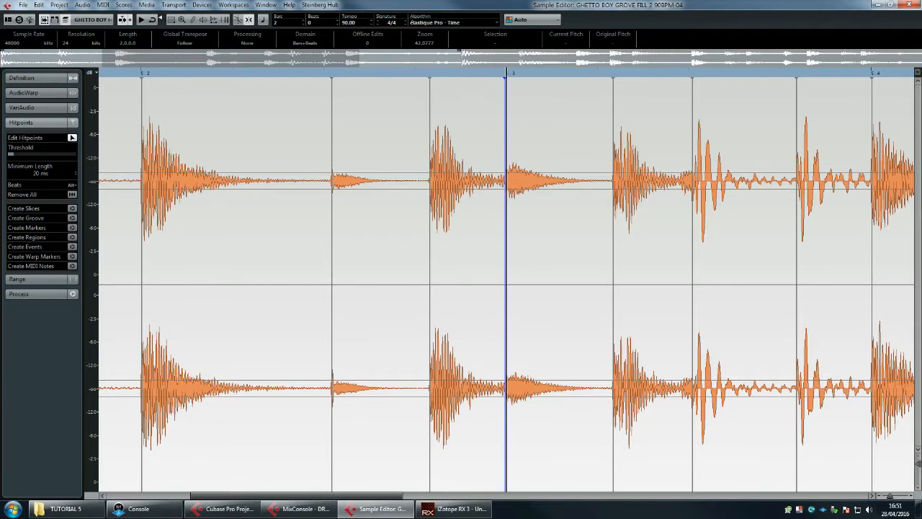
left_click_drag(447, 72, 366, 48)
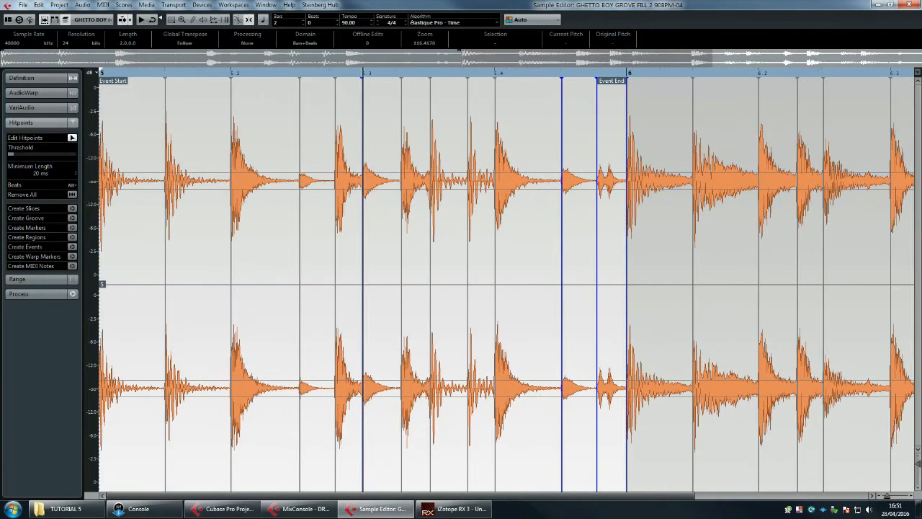
left_click(72, 208)
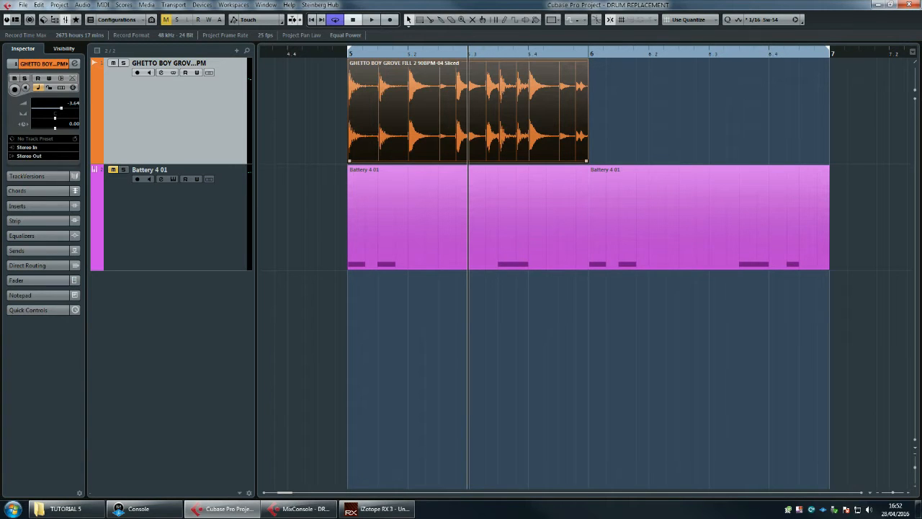
Open the sliced loop in the Audio Part Editor and delete all slices from bar 6 to bar 7
key("Return")
left_click_drag(440, 55, 439, 16)
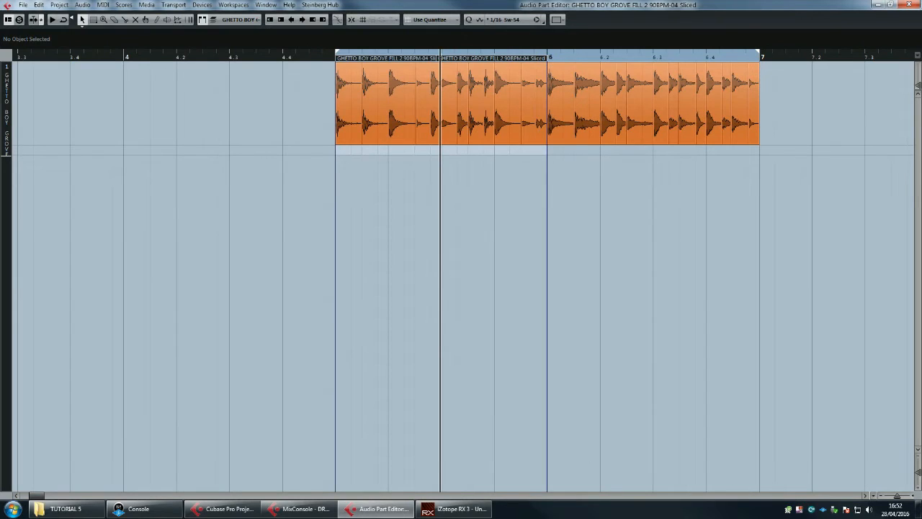
left_click_drag(556, 169, 769, 69)
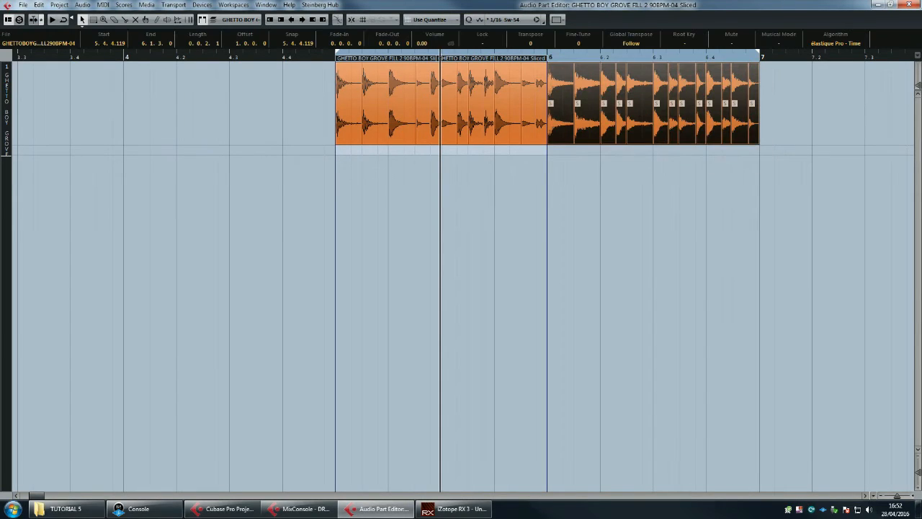
key("Delete")
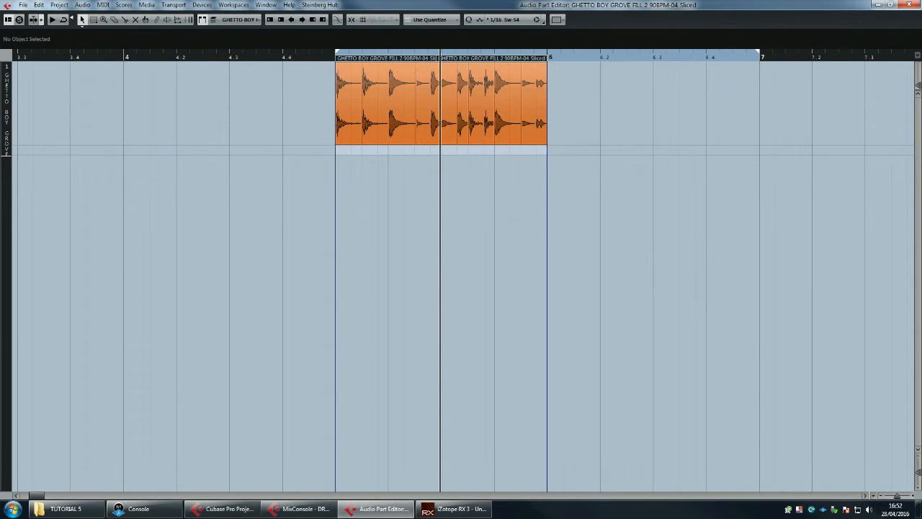
Mute the kick slices: the first two of the bar and the two just before beat 5.4
key("ctrl+a")
left_click_drag(349, 183, 375, 121)
key("shift+m")
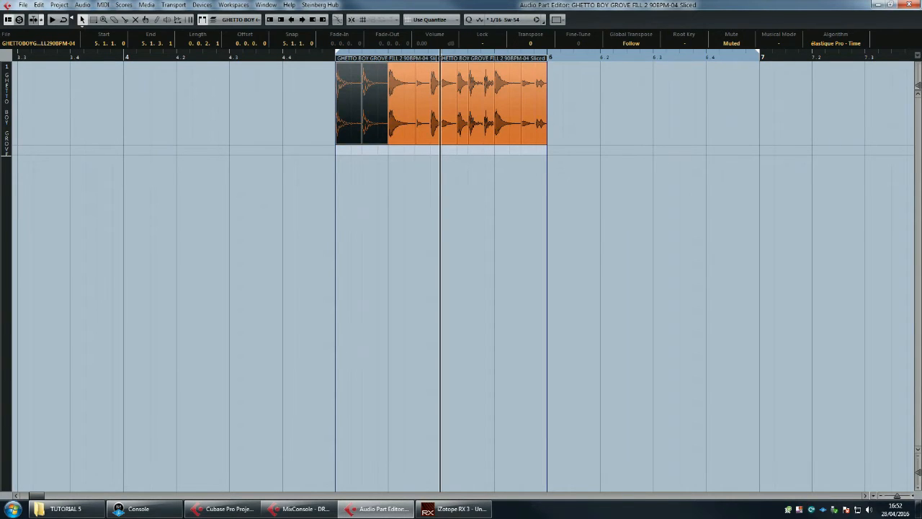
left_click_drag(474, 154, 488, 133)
key("shift+m")
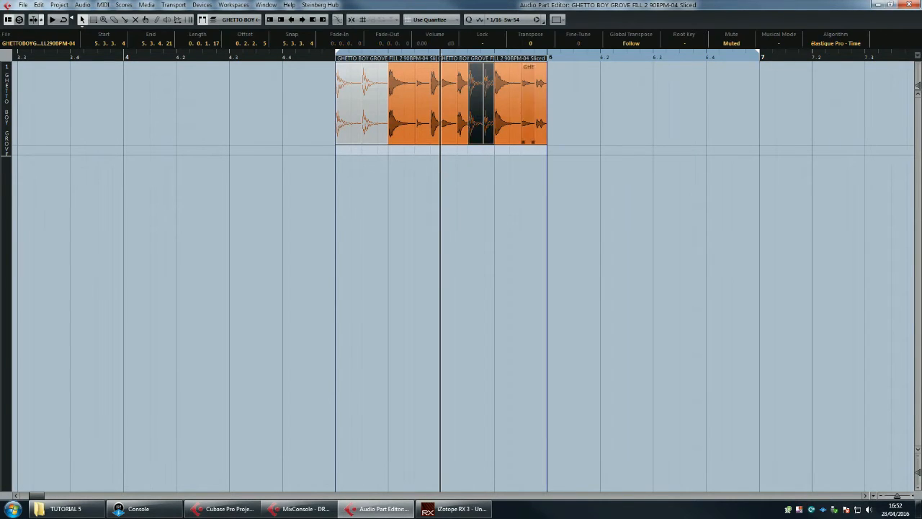
Give the last slice a fade-out of 0.0.0.2 and adjust the start of the slice at beat 5.4
left_click_drag(561, 57, 539, 130)
left_click_drag(660, 65, 657, 65)
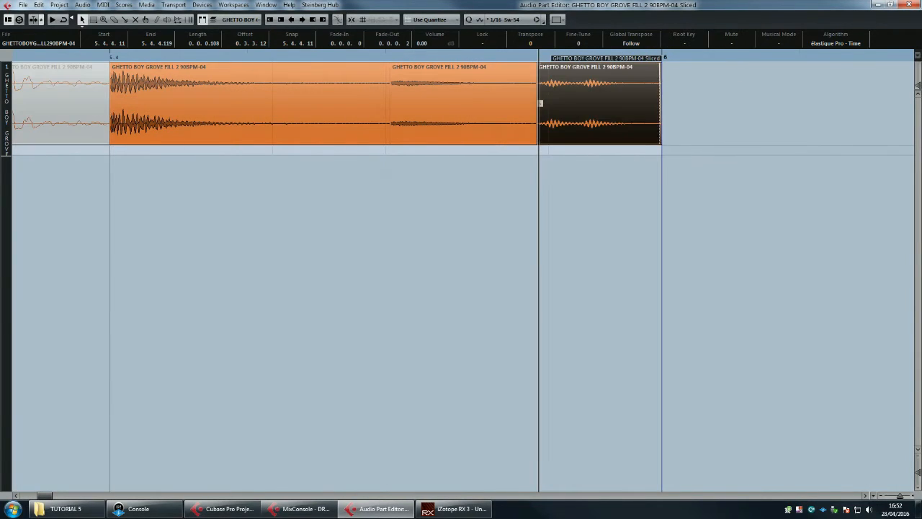
scroll(657, 72, "left", 3)
left_click_drag(375, 56, 375, 108)
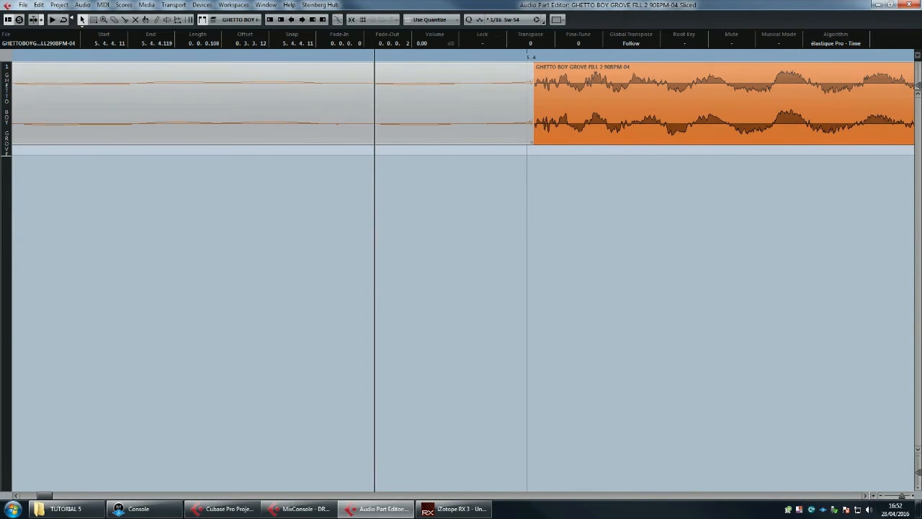
left_click_drag(536, 142, 527, 142)
left_click_drag(528, 64, 254, 44)
Add a 0.0.0.9 fade-out to the slice before the muted mid-bar kicks and a short fade-in to the beat 5.2 slice
left_click_drag(373, 64, 368, 64)
scroll(368, 79, "left", 5)
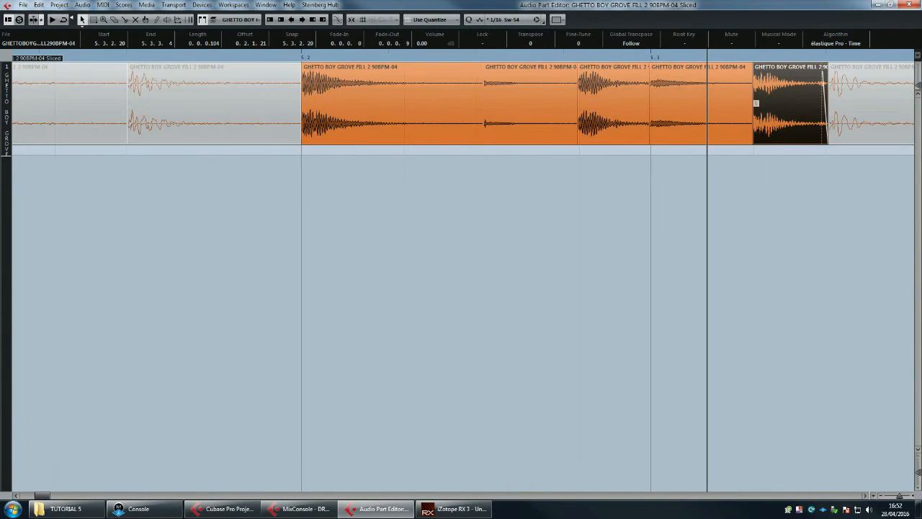
left_click_drag(293, 57, 293, 93)
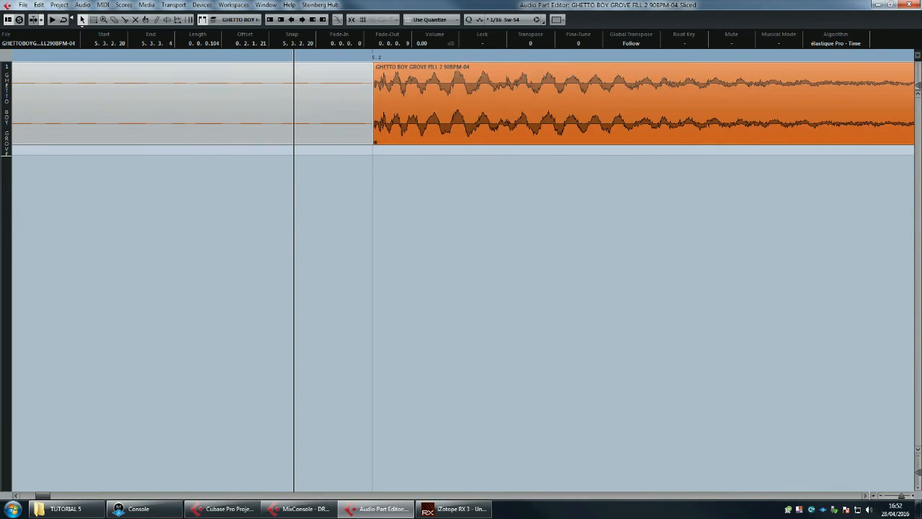
left_click_drag(374, 65, 370, 94)
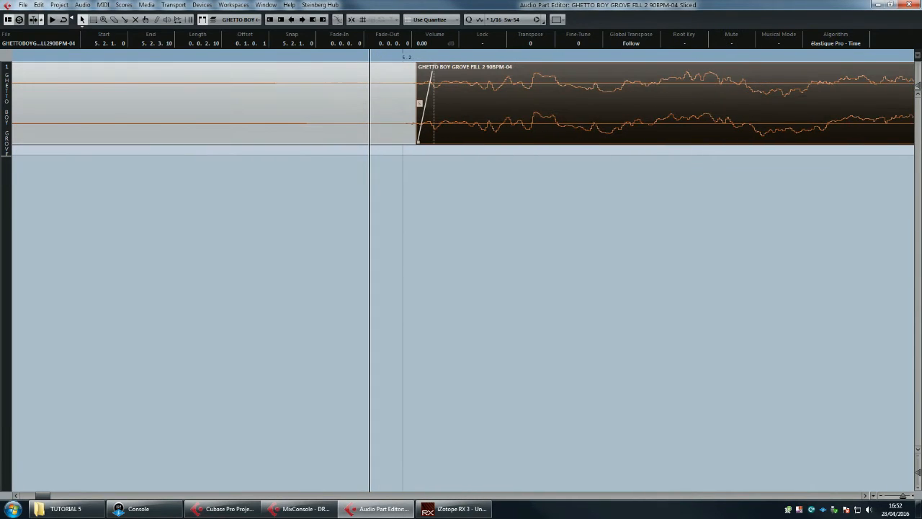
Extend the start of the beat 5.2 slice back to 5.2.1.0 and return to the project window
left_click_drag(418, 143, 406, 143)
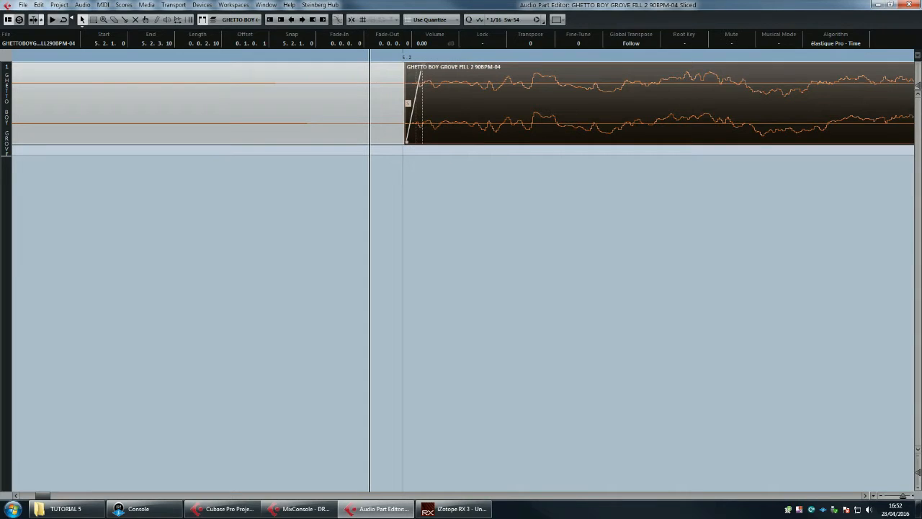
left_click_drag(422, 64, 432, 20)
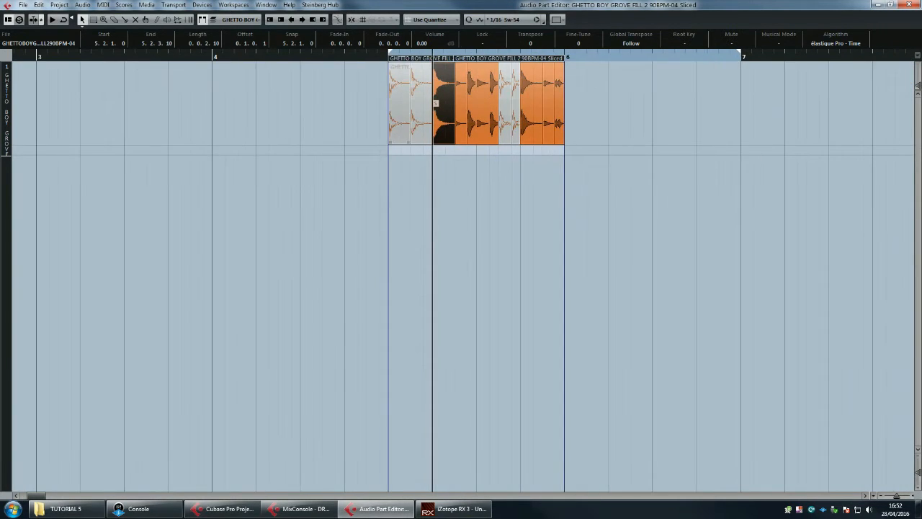
key("Return")
left_click_drag(432, 54, 321, 43)
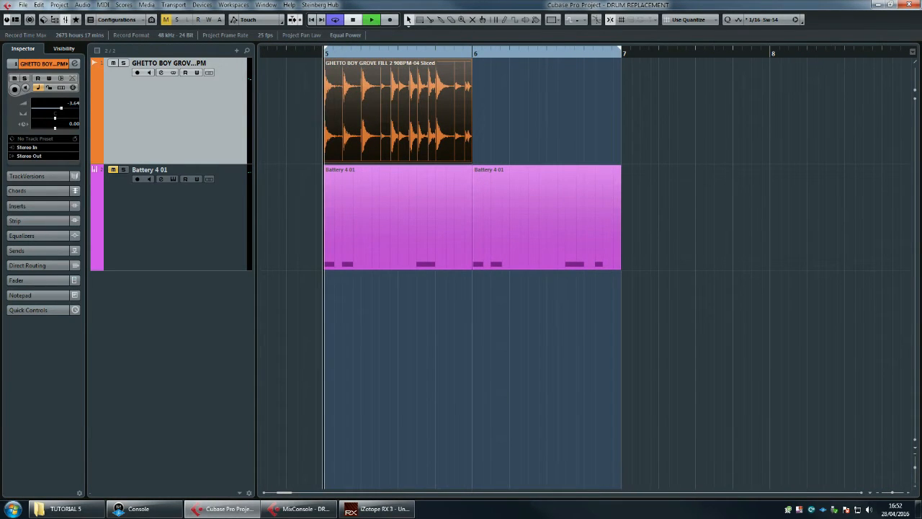
Play back the edited one-bar drum loop and copy the sliced part from bar 5 to bar 6
key("space")
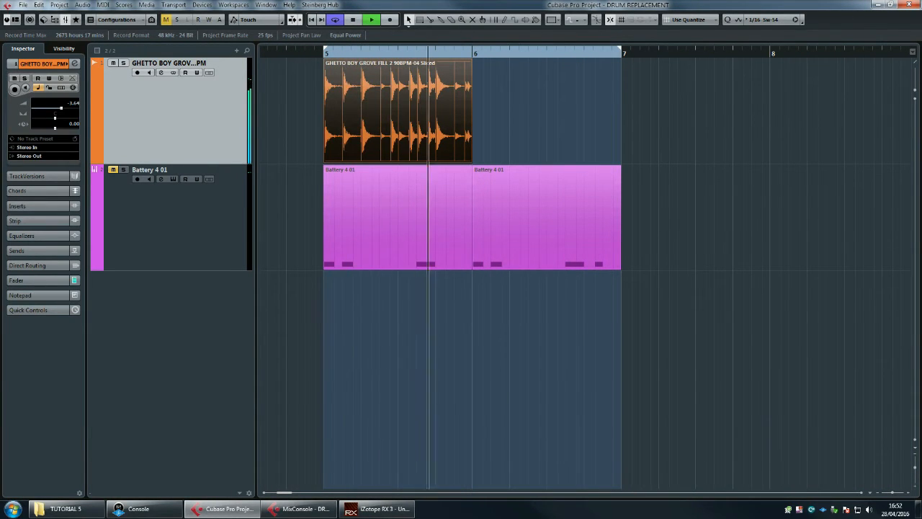
key("space")
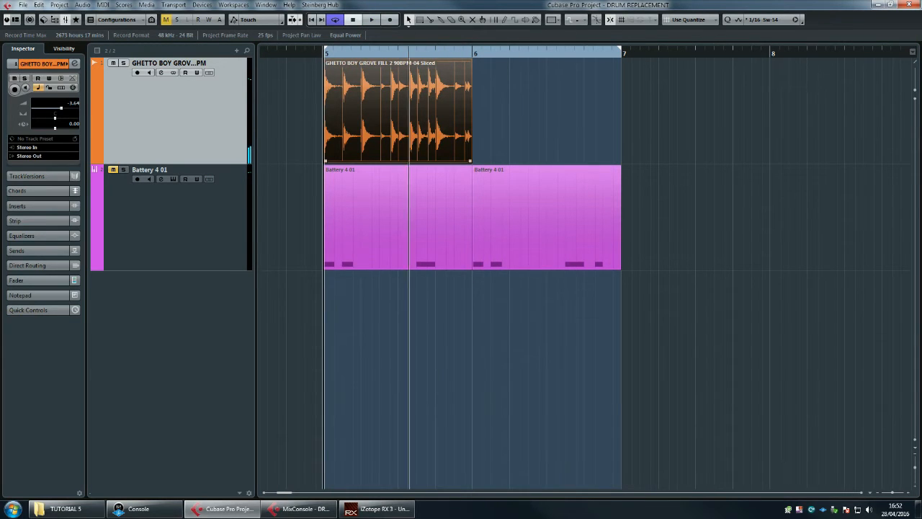
left_click_drag(404, 130, 546, 135)
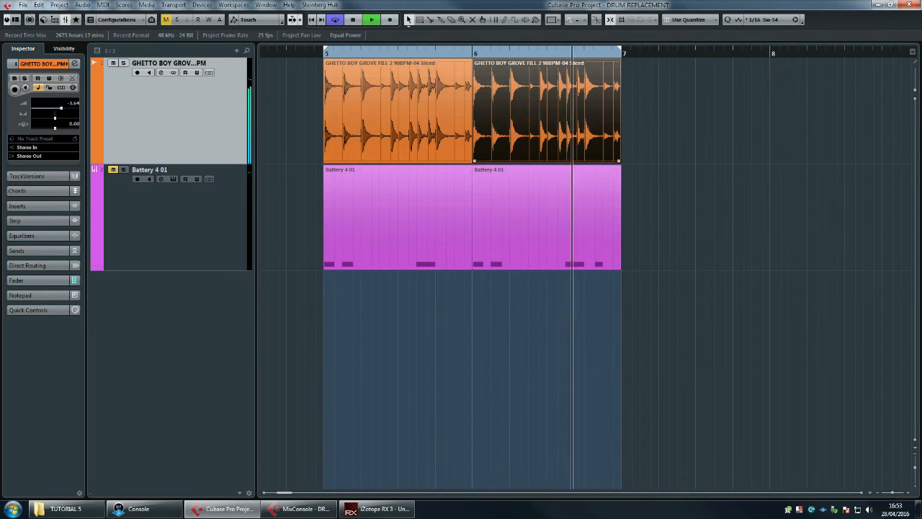
key("space")
key("ctrl+shift+a")
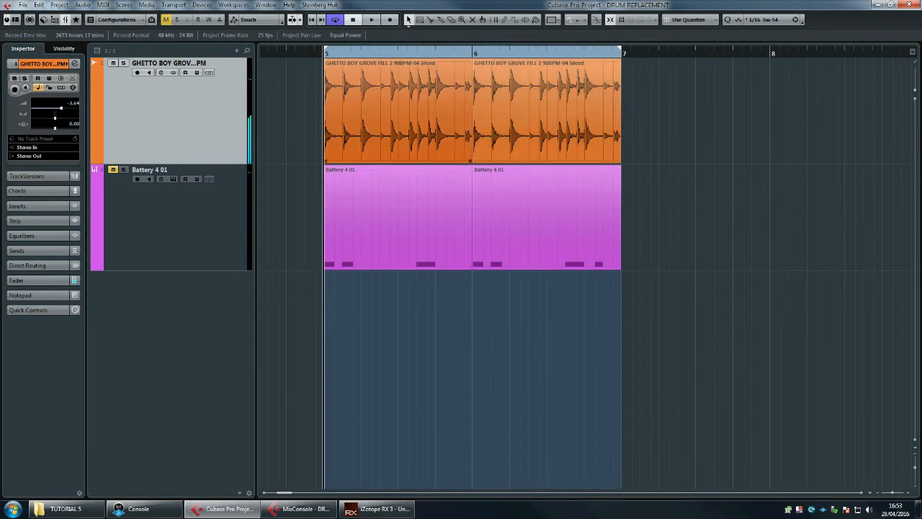
Open the bar 6 loop copy in the Audio Part Editor and delete its last slice
double_click(546, 111)
scroll(461, 274, "left", 3)
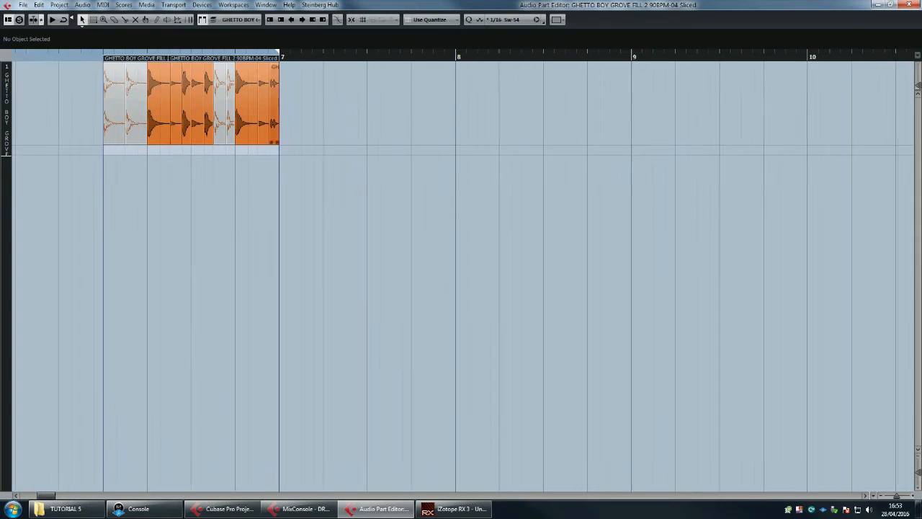
left_click(455, 108)
key("l")
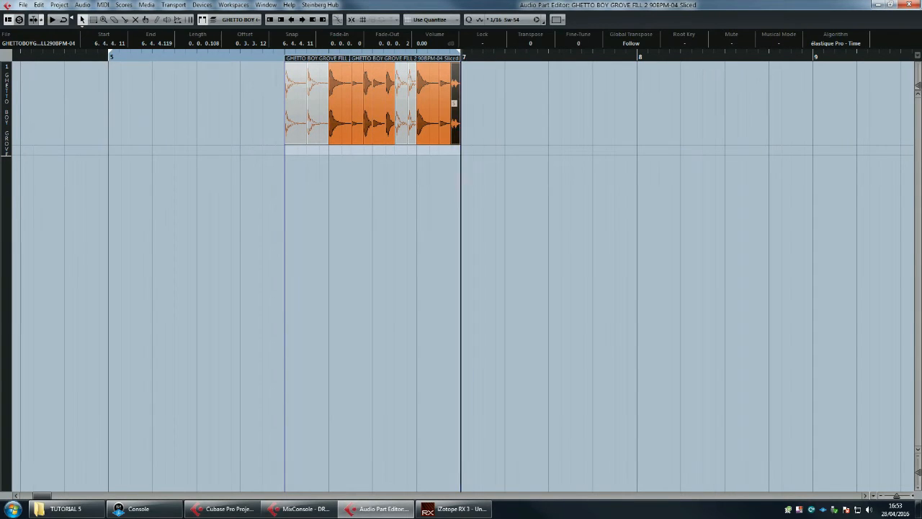
key("h")
key("h")
key("Delete")
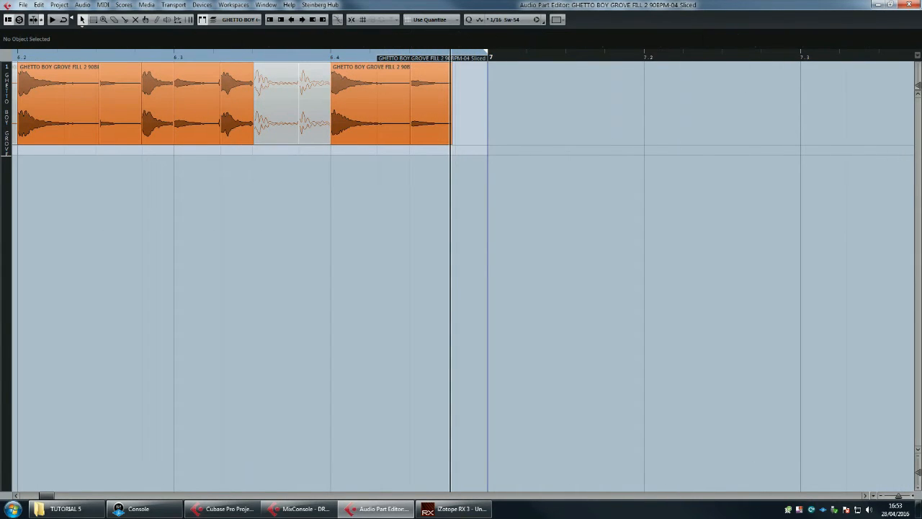
Copy the slice just before beat 6.3 to the end of the bar, starting at 6.4.4.21
scroll(461, 274, "left", 2)
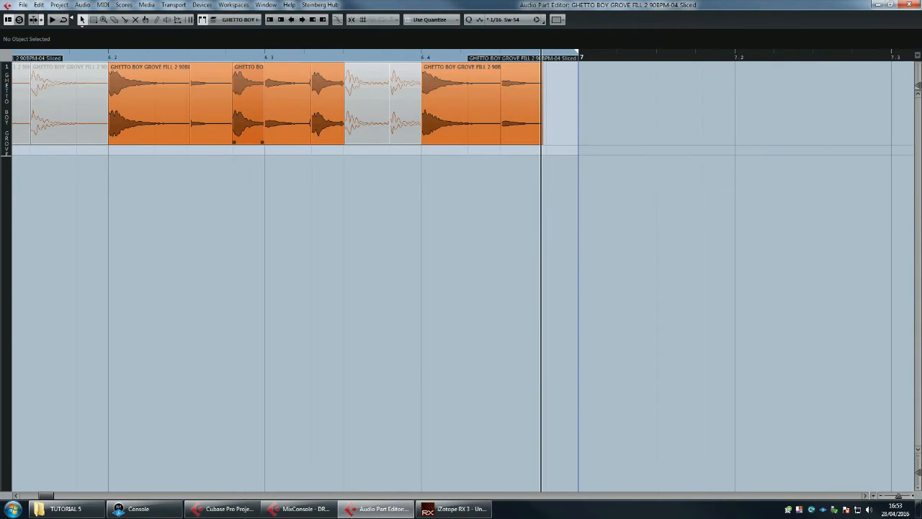
left_click_drag(248, 94, 566, 93)
key("Return")
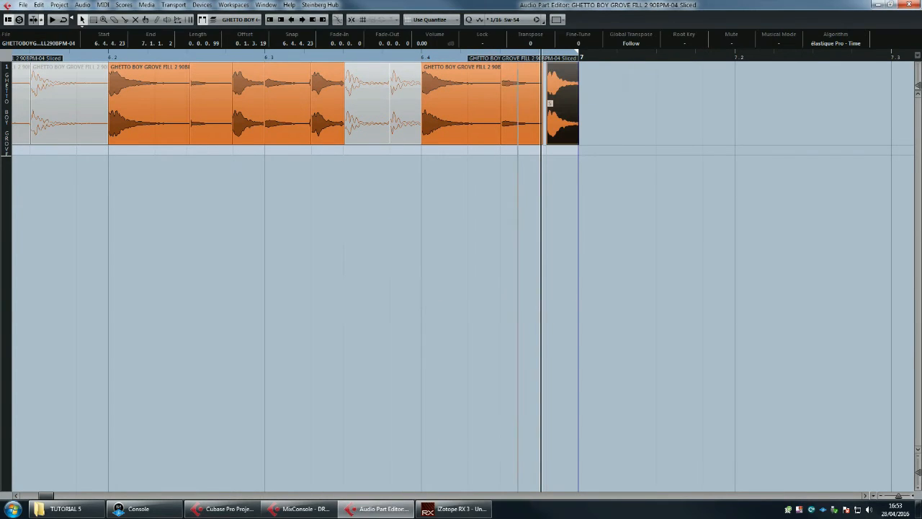
left_click_drag(563, 99, 561, 99)
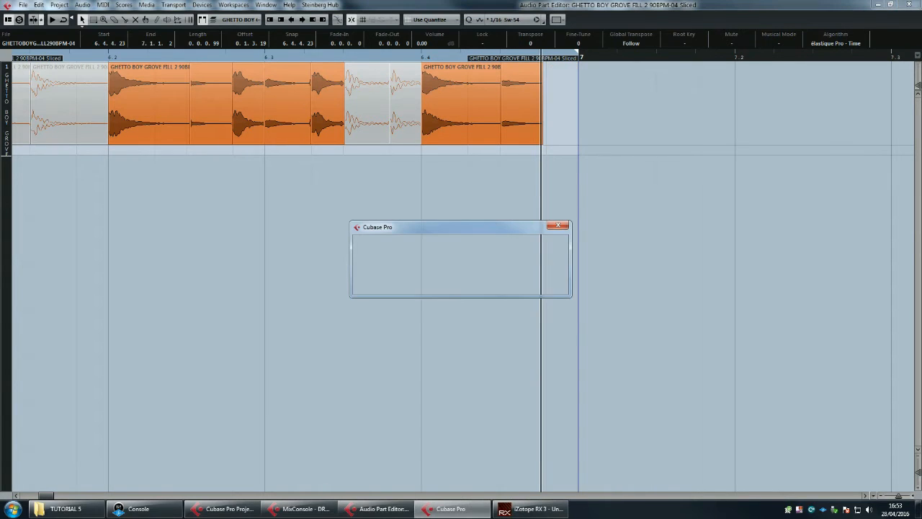
key("Return")
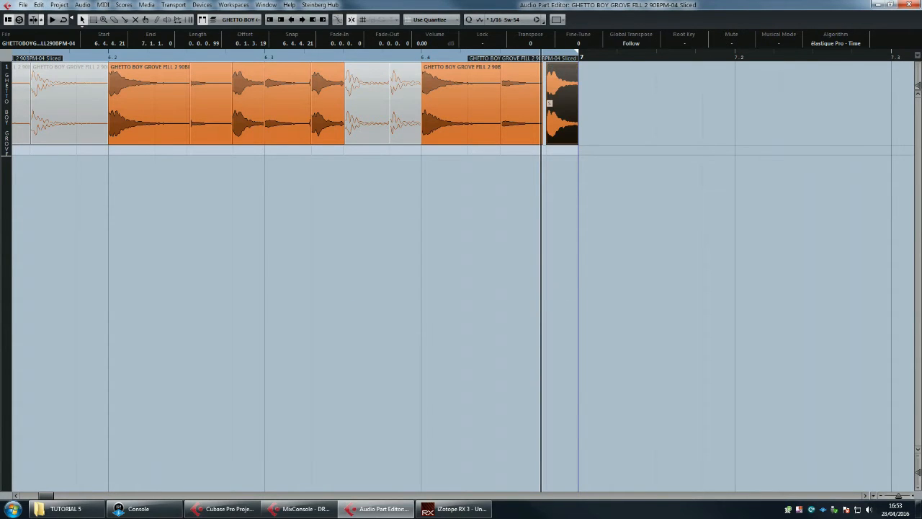
Give the copied end slice a 0.0.0.2 fade-out, extend its start back to 6.4.4.3, and return to the project window
left_click_drag(541, 56, 599, 80)
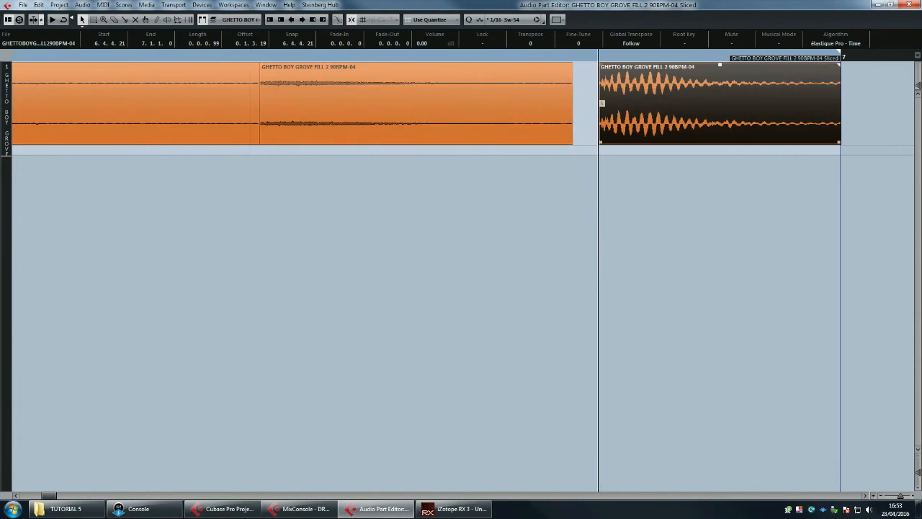
left_click_drag(840, 142, 840, 142)
left_click_drag(839, 65, 837, 65)
left_click_drag(600, 142, 553, 142)
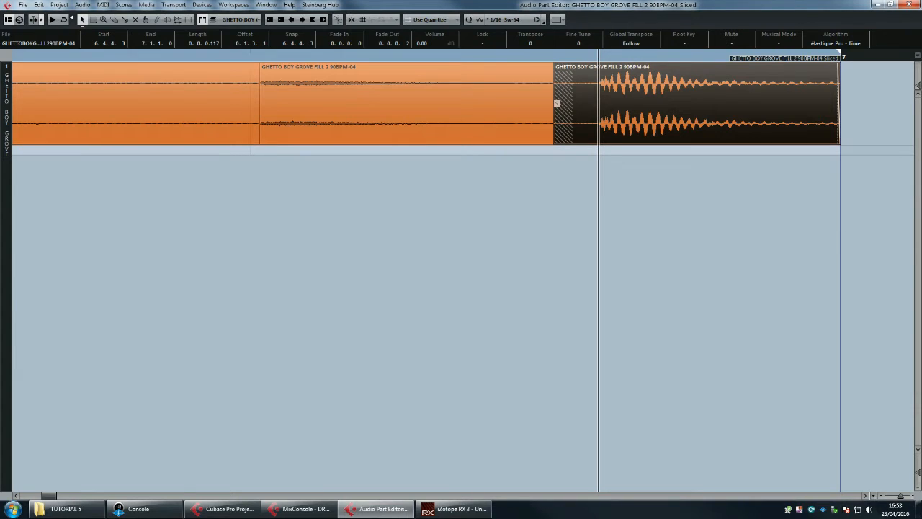
key("Return")
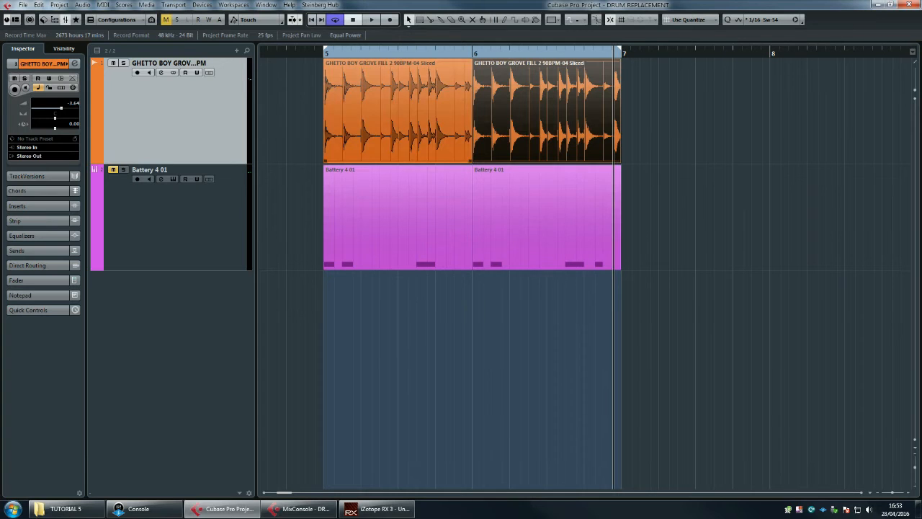
Play back the two-bar drum loop from bar 5 to check the new ending
key("KP_1")
key("space")
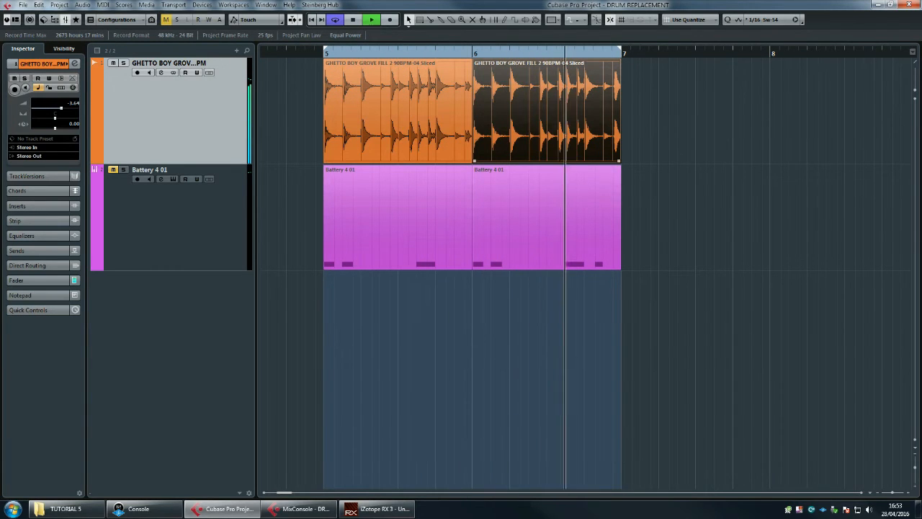
key("space")
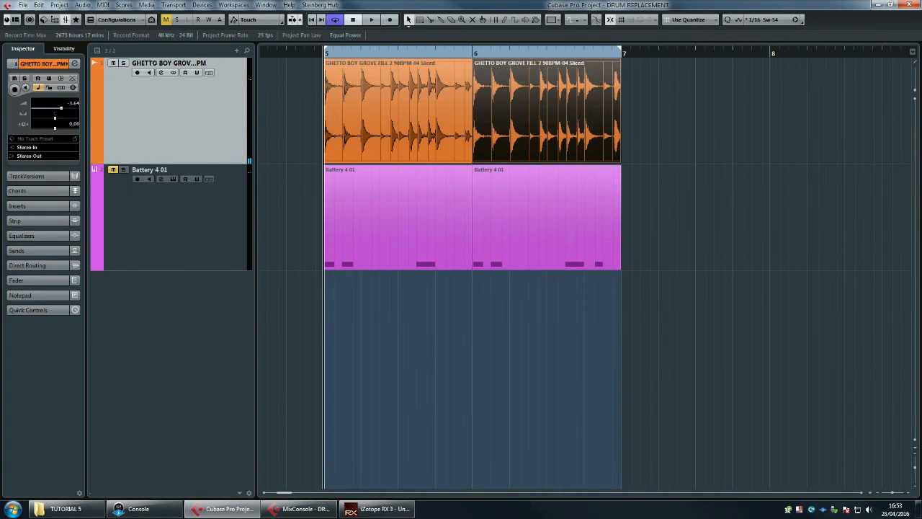
Select both Battery 4 parts, solo the Battery 4 track, and play back its replacement kicks alone
left_click_drag(397, 336, 532, 226)
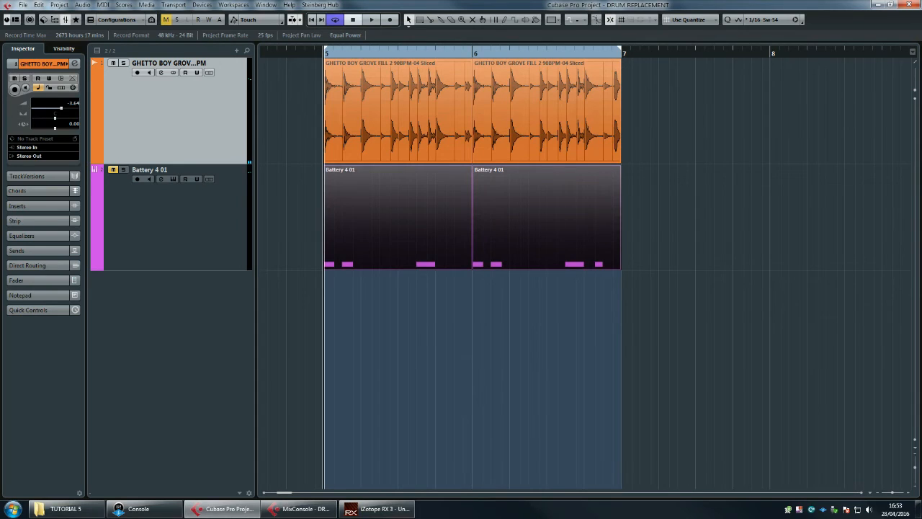
left_click_drag(413, 330, 504, 241)
left_click(171, 171)
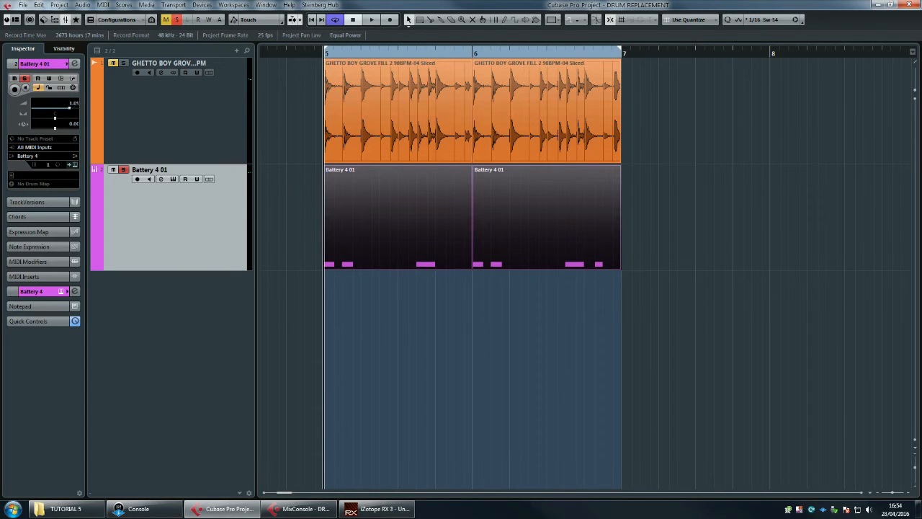
key("space")
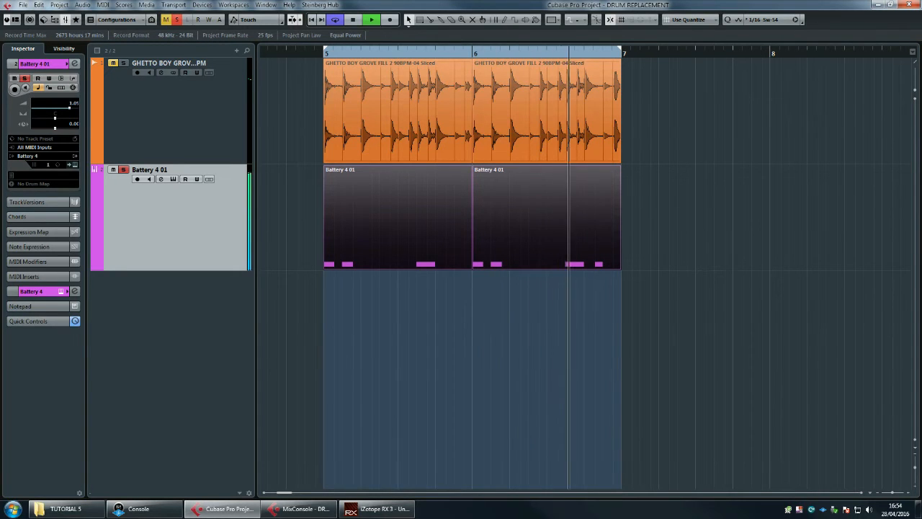
key("space")
Turn off the solo and track mutes, and play the drum loop together with the Battery 4 kicks
left_click_drag(595, 303, 604, 248)
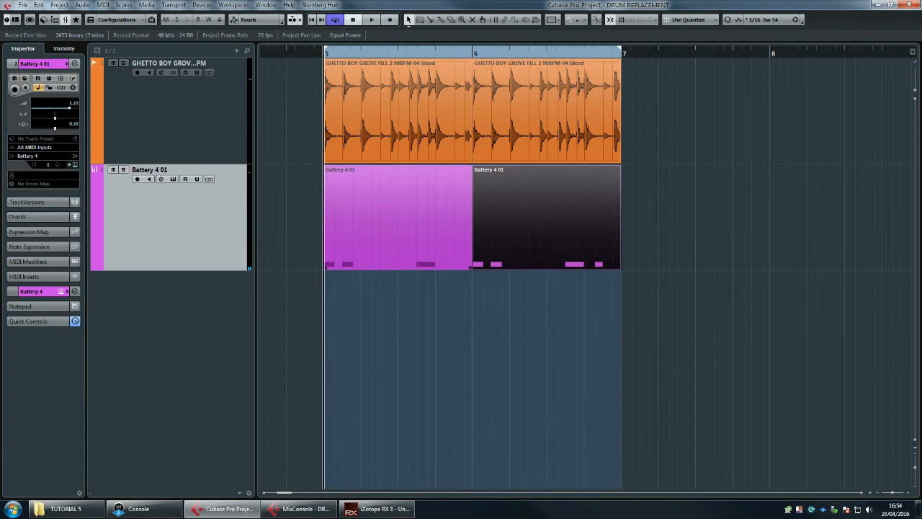
key("space")
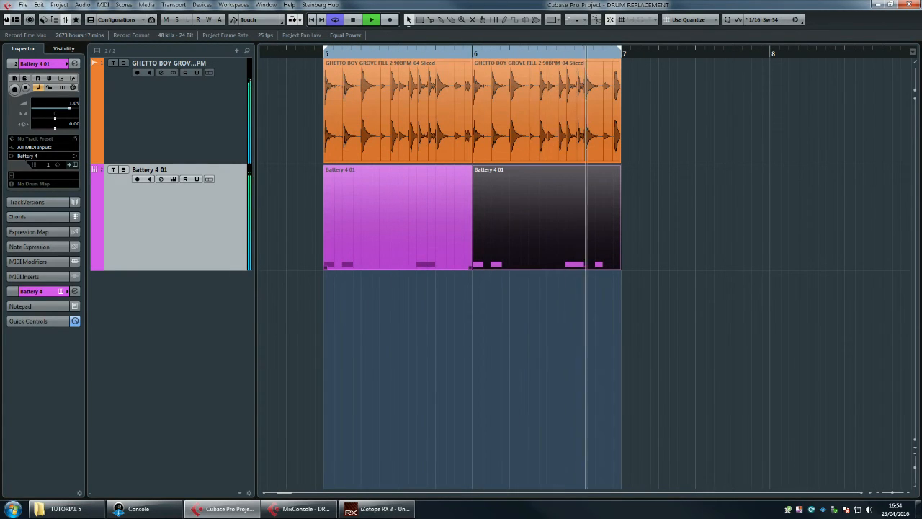
key("space")
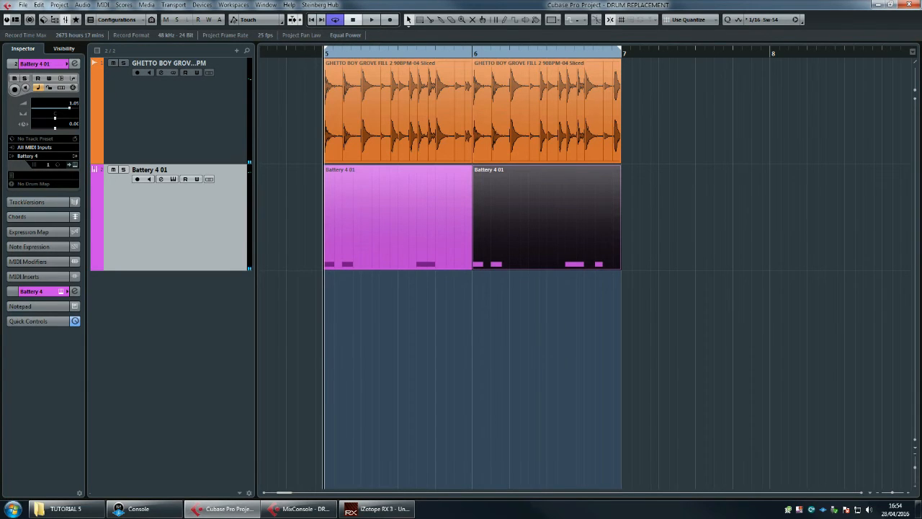
Duplicate the sliced drum loop's audio track
left_click(173, 111)
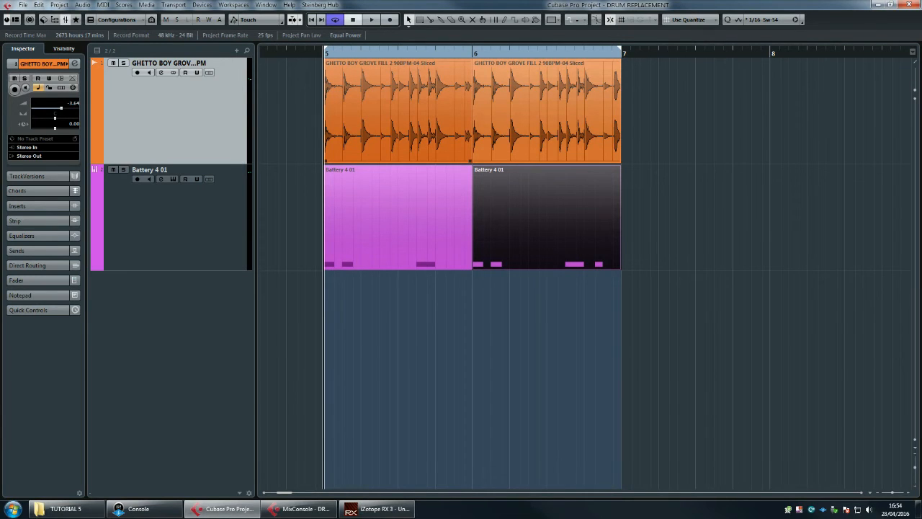
right_click(207, 126)
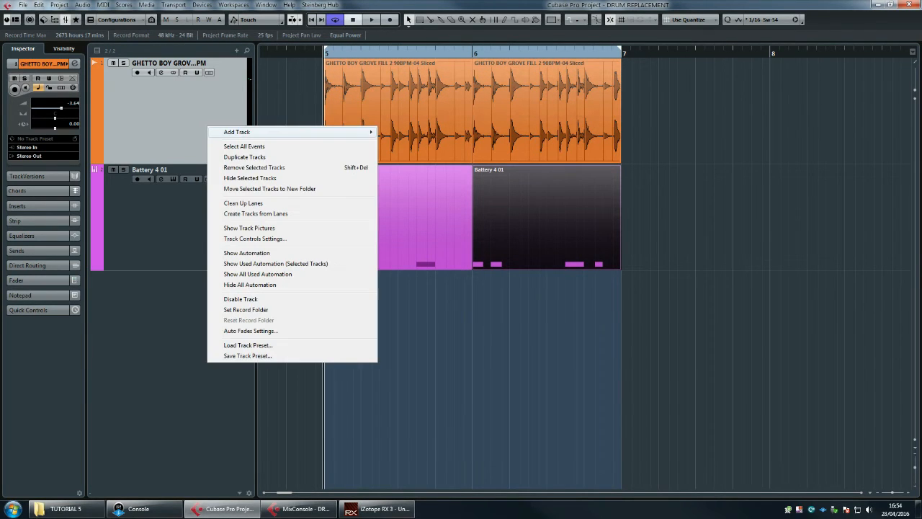
left_click(244, 156)
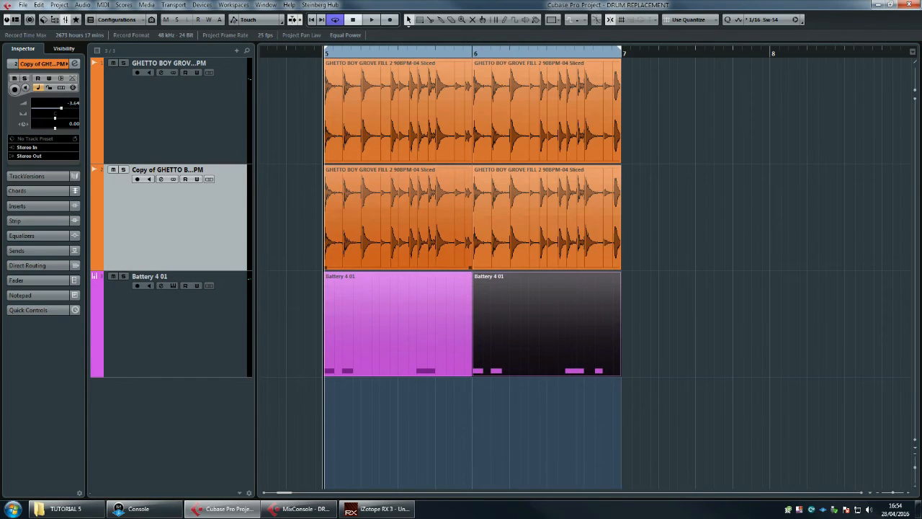
Open the duplicated track's bar 5 part in the Audio Part Editor and unmute the first two kick slices
double_click(396, 216)
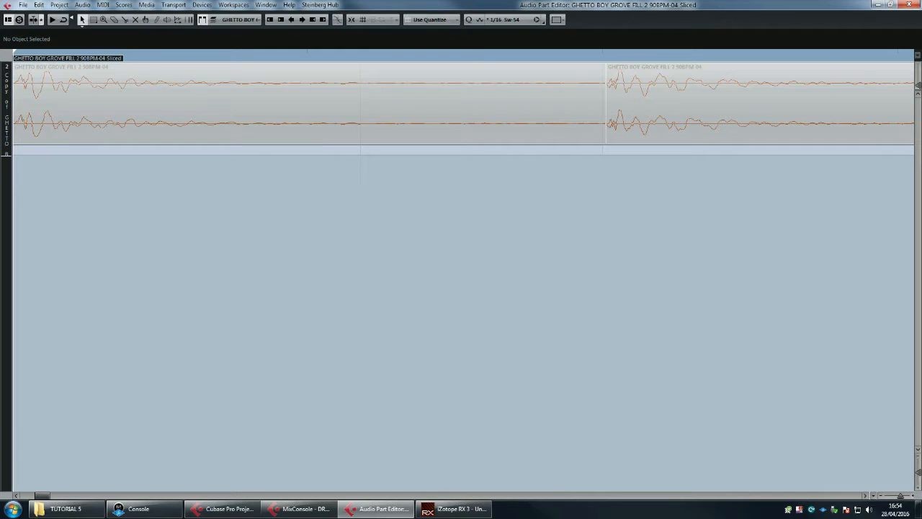
key("g")
key("g")
key("g")
key("g")
key("g")
key("g")
key("g")
key("g")
key("g")
key("g")
key("g")
key("g")
key("g")
key("g")
key("g")
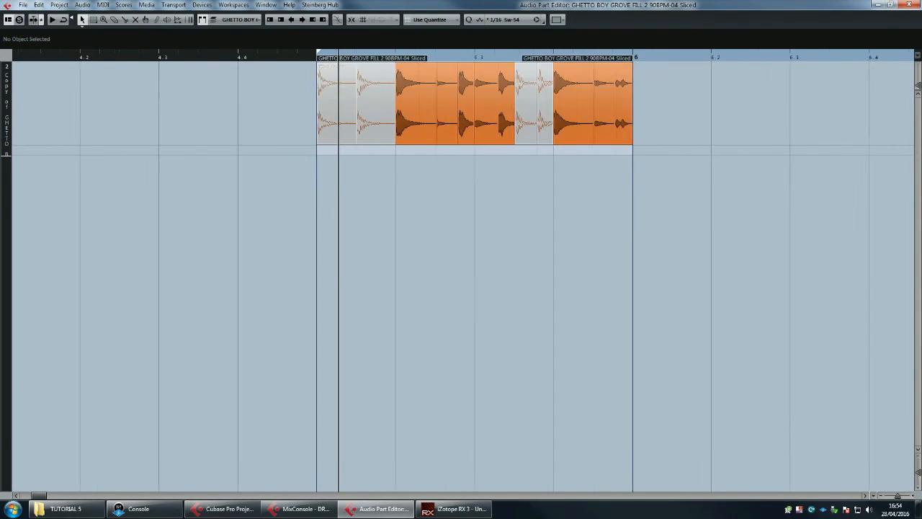
left_click_drag(370, 173, 324, 116)
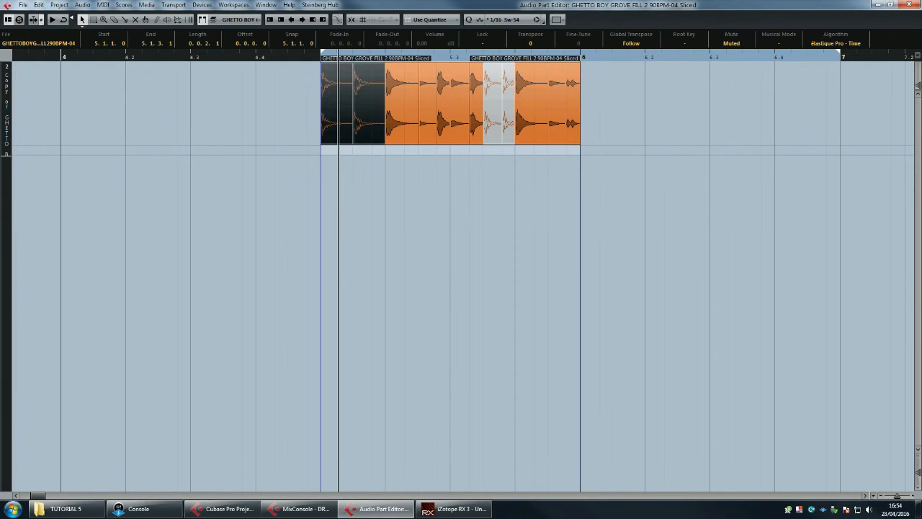
Delete the non-kick slices from beat 5.2 up to the mid-bar kicks and from beat 5.4 to the bar's end
left_click_drag(404, 185, 477, 138)
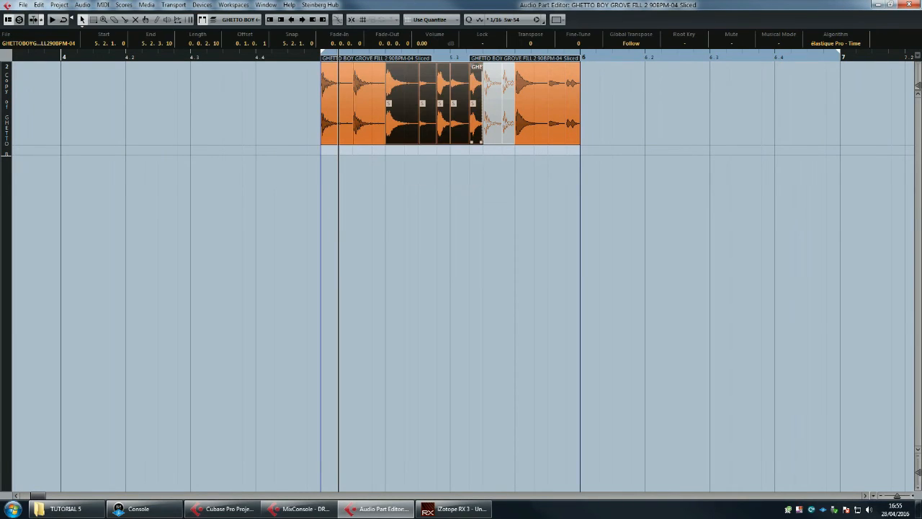
key("Delete")
left_click_drag(524, 161, 579, 124)
key("Delete")
Unmute the two kick slices just before beat 5.4 and return to the project window
left_click_drag(480, 130, 480, 130)
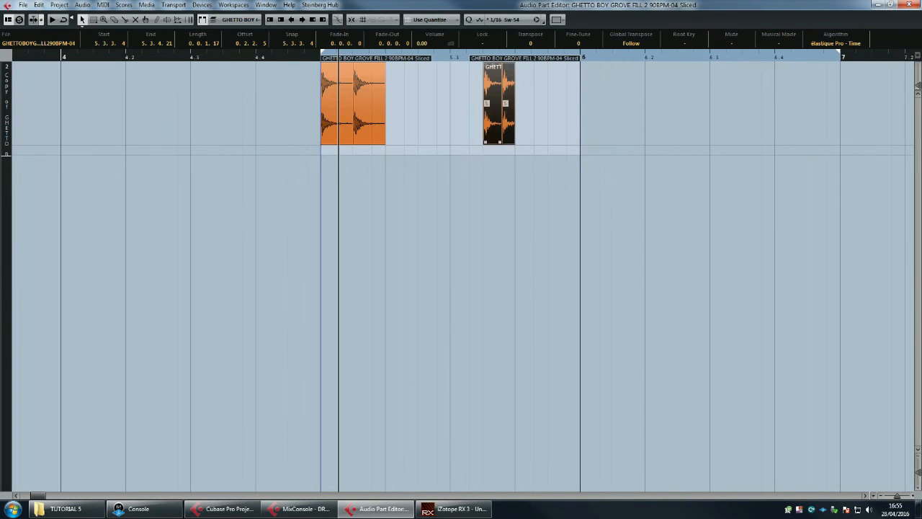
key("Return")
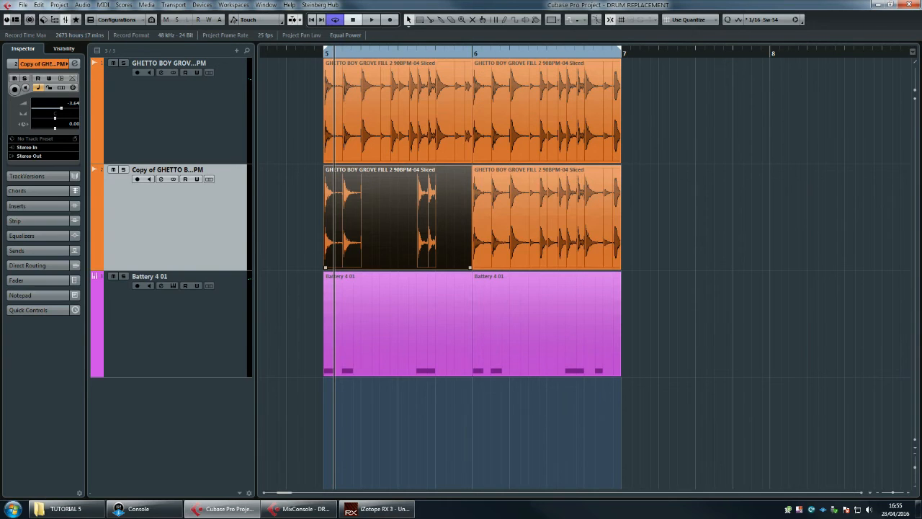
Replace the duplicated track's bar 6 part with a copy of its edited bar 5 part and mute the Battery 4 track
left_click(546, 218)
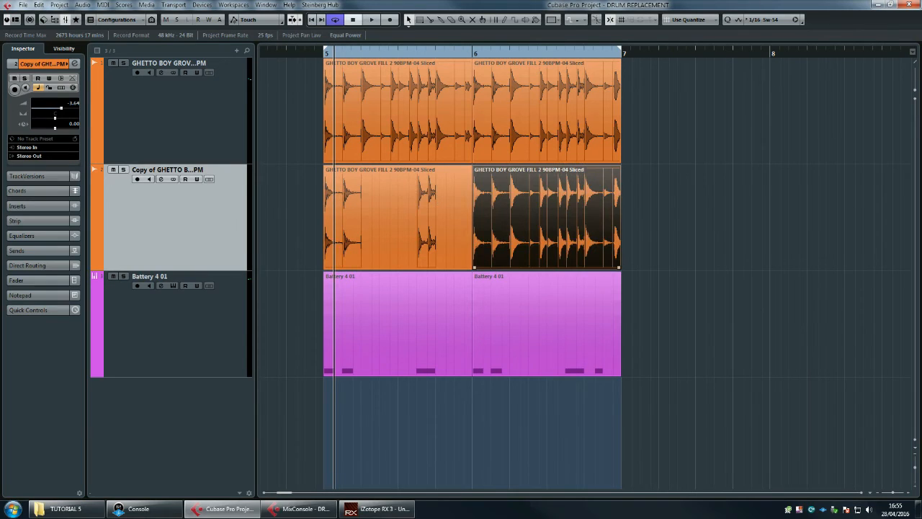
key("Delete")
key("space")
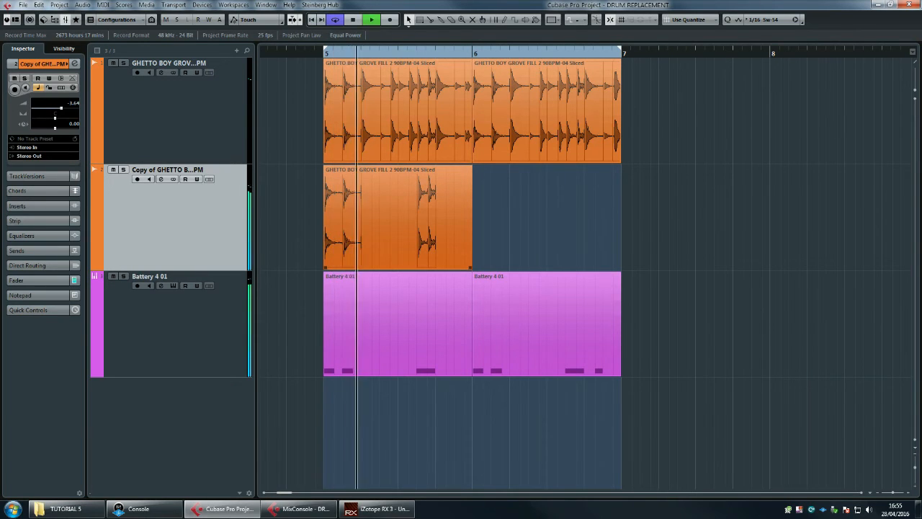
key("space")
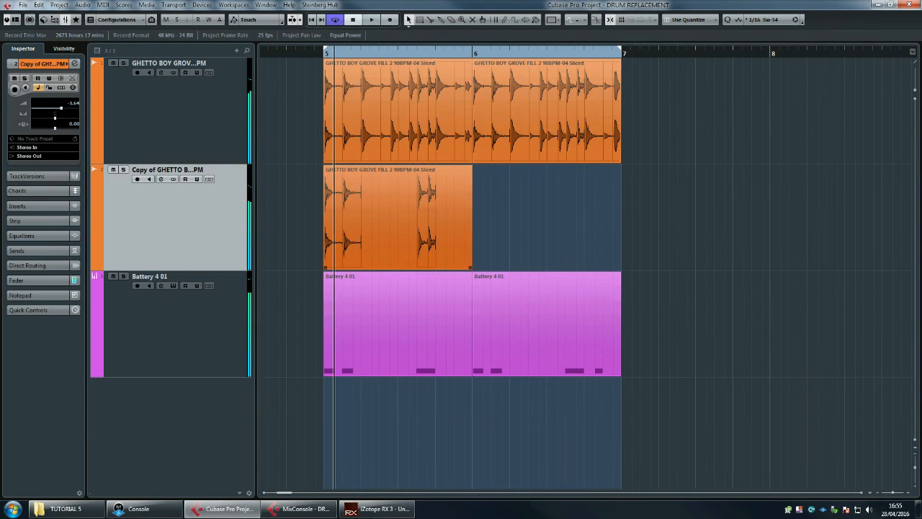
left_click_drag(432, 196, 580, 199)
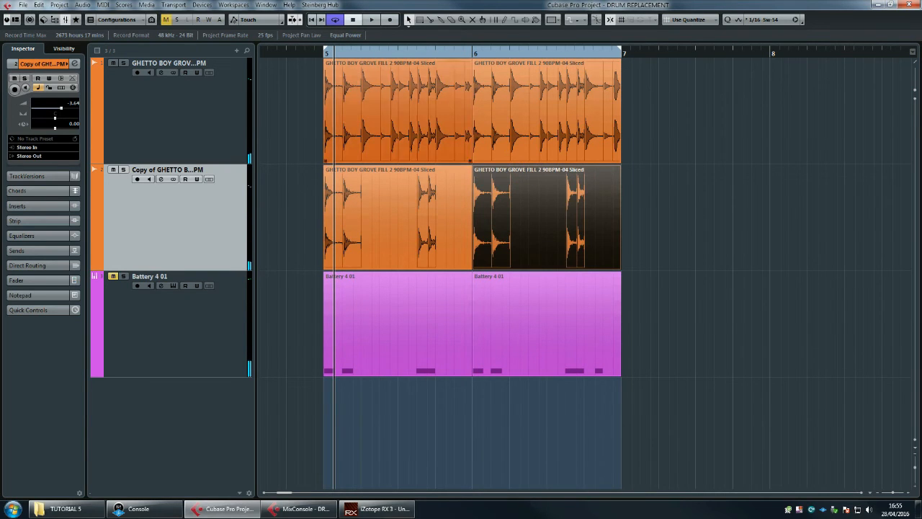
Play the two-bar loop with both audio tracks and the Battery 4 kicks muted
key("h")
key("space")
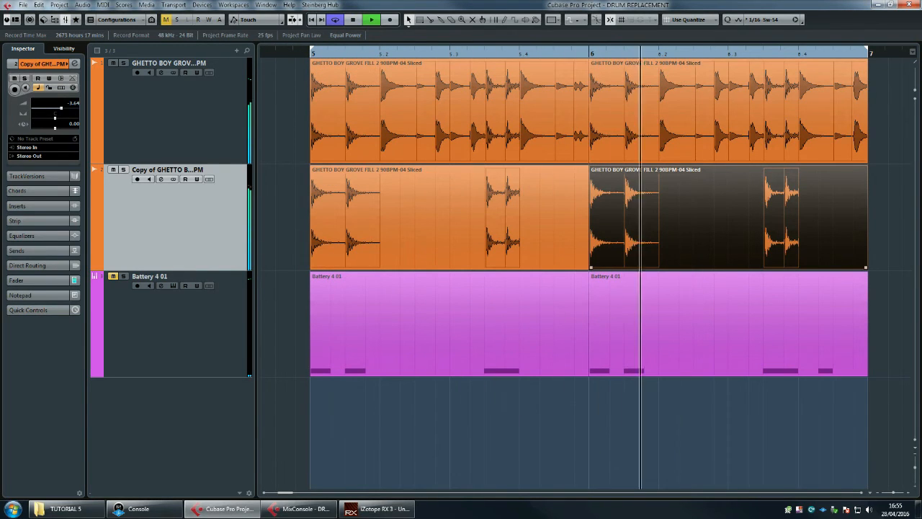
key("space")
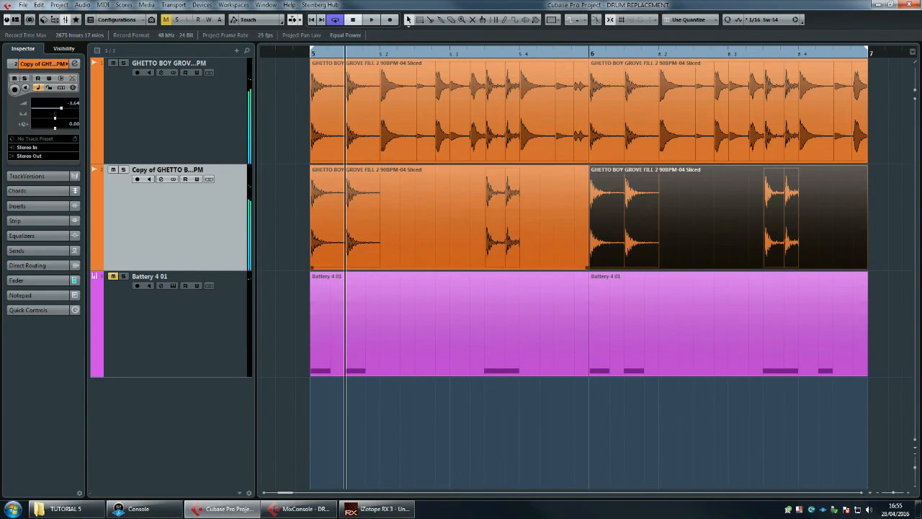
Examine the kick slices' start points in the duplicated track's bar 5 part at high magnification
double_click(372, 216)
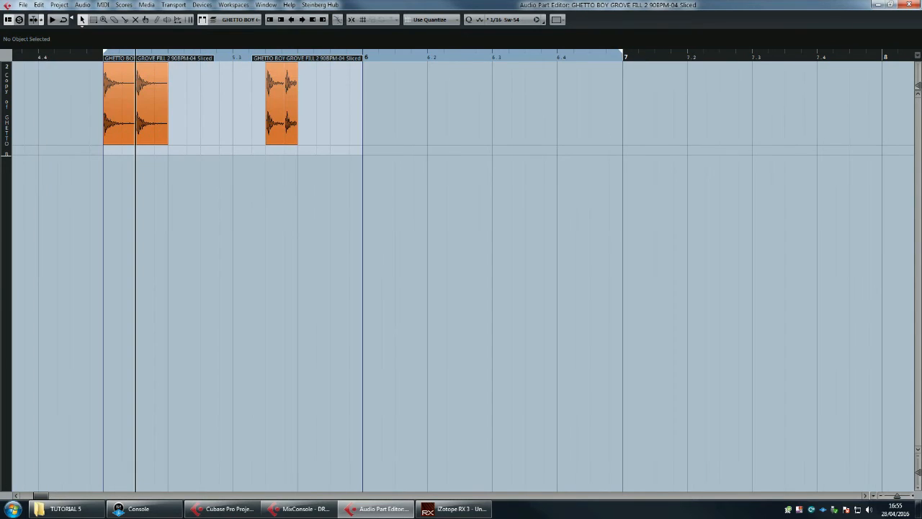
left_click(373, 217)
left_click_drag(372, 57, 258, 173)
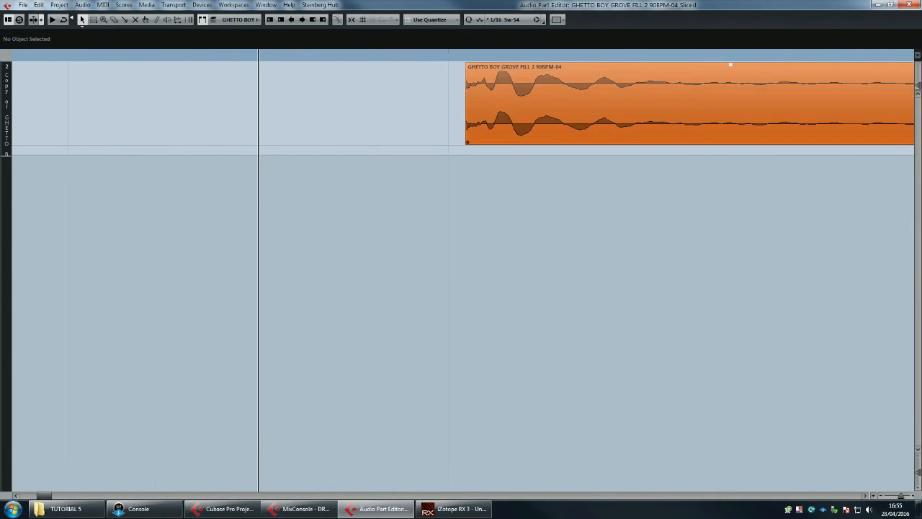
left_click(469, 103)
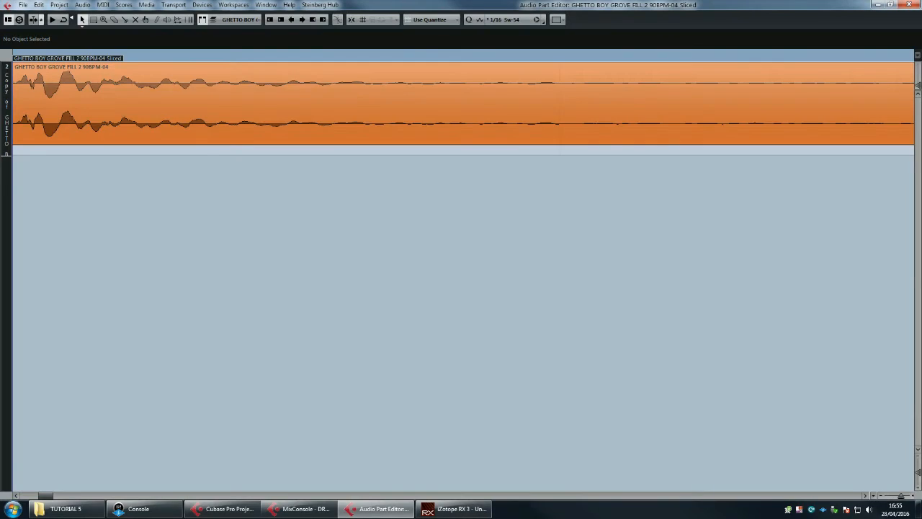
scroll(520, 103, "right", 3)
left_click_drag(497, 57, 490, 3)
left_click_drag(587, 57, 587, 104)
left_click_drag(600, 57, 600, 101)
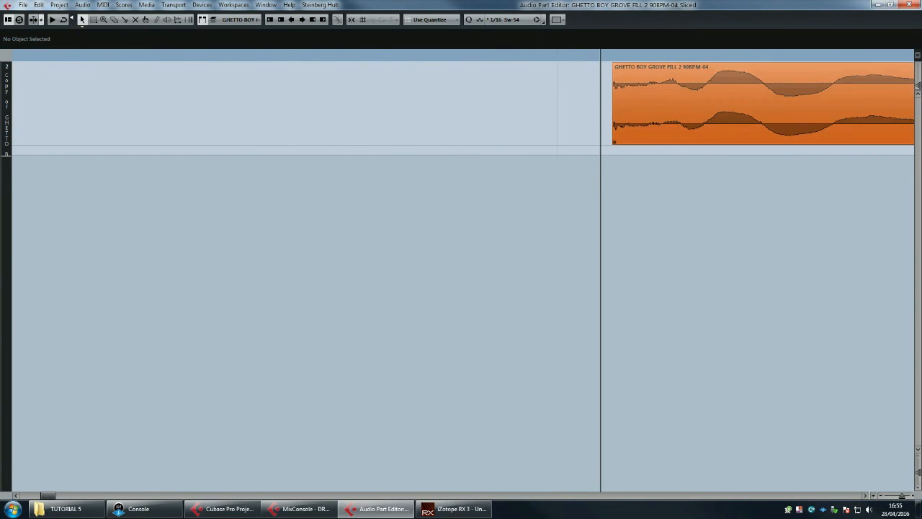
left_click(616, 103)
key("Return")
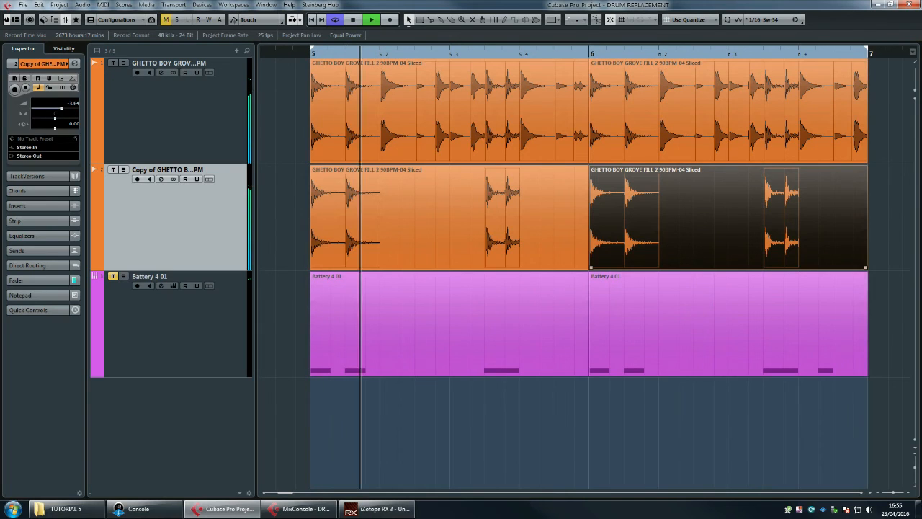
Give all four kick slices in the duplicated track's bar 5 part a short fade-out of 0.0.0.2
key("space")
key("Left")
key("Return")
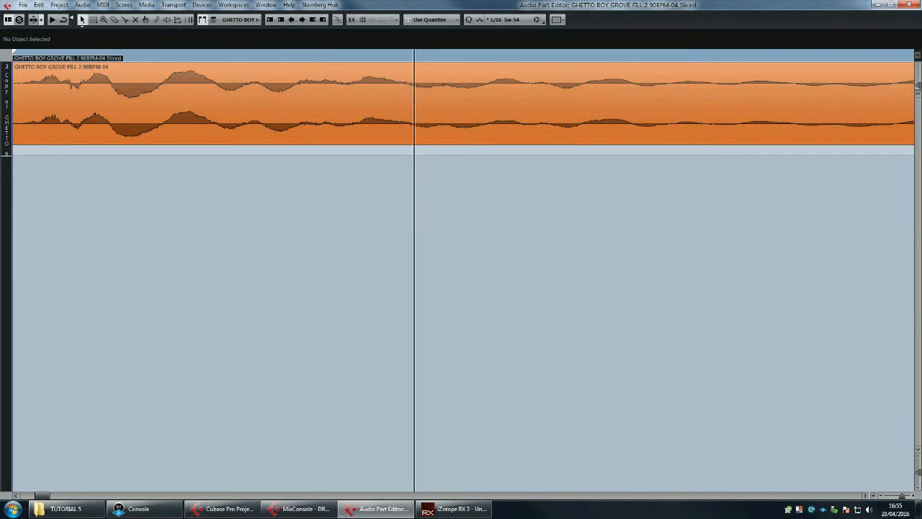
left_click_drag(411, 115, 411, 65)
left_click_drag(362, 101, 640, 106)
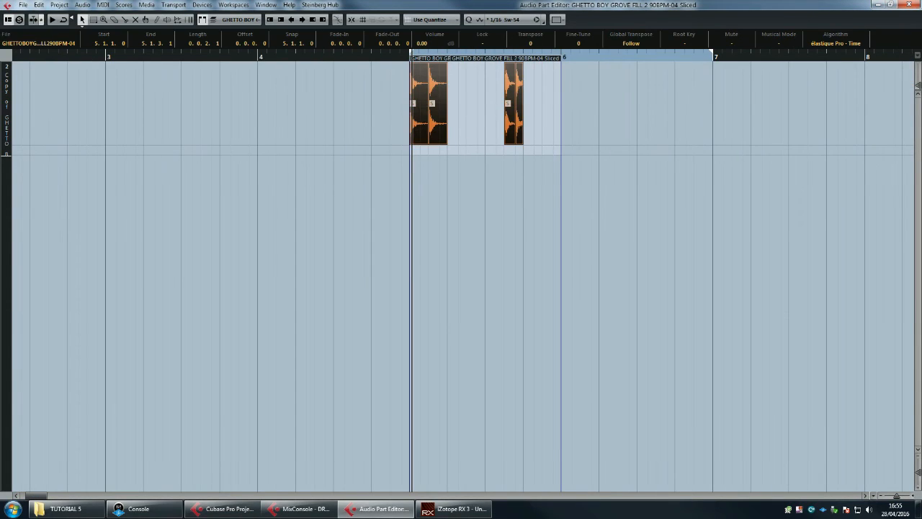
left_click_drag(547, 57, 518, 114)
left_click_drag(648, 65, 645, 65)
left_click_drag(463, 56, 456, 108)
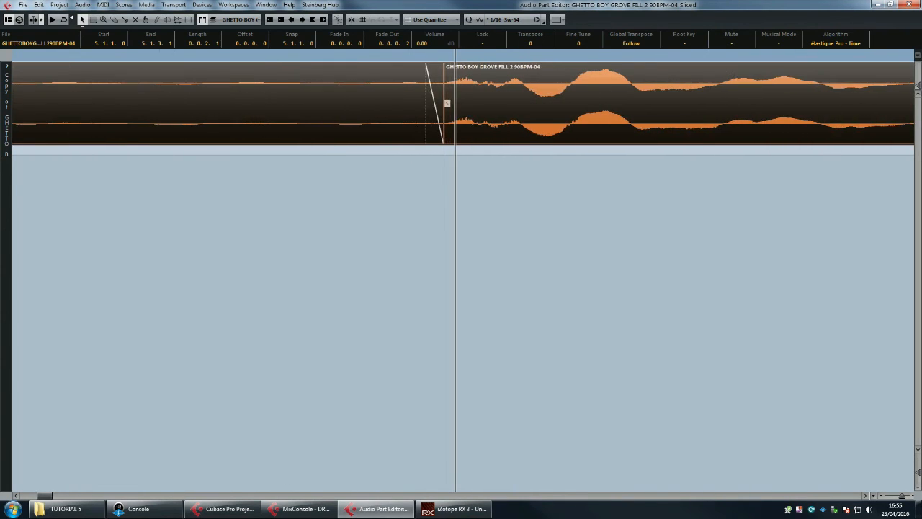
left_click(461, 108)
left_click_drag(455, 56, 193, 22)
key("Return")
Give all four kick slices in the duplicated track's bar 6 part a fade-out of 0.0.0.8 and return to the project window
key("Right")
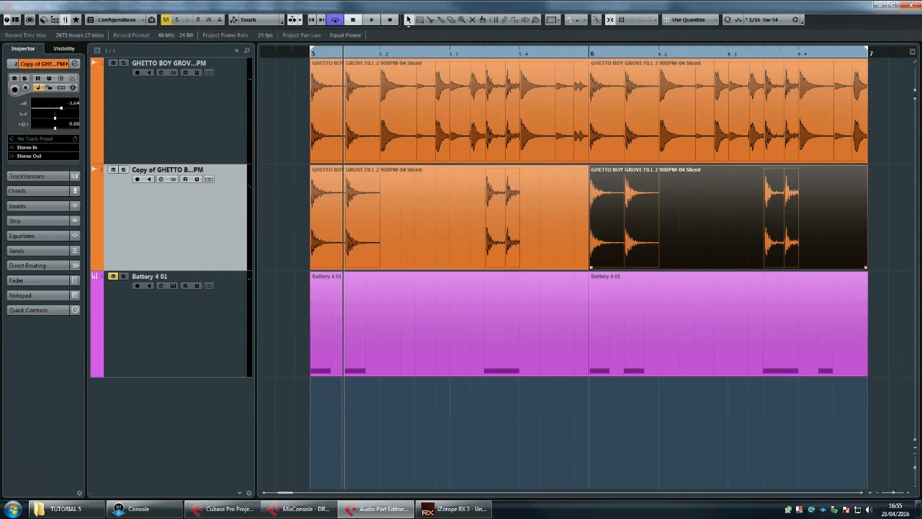
key("Return")
left_click_drag(569, 105, 59, 109)
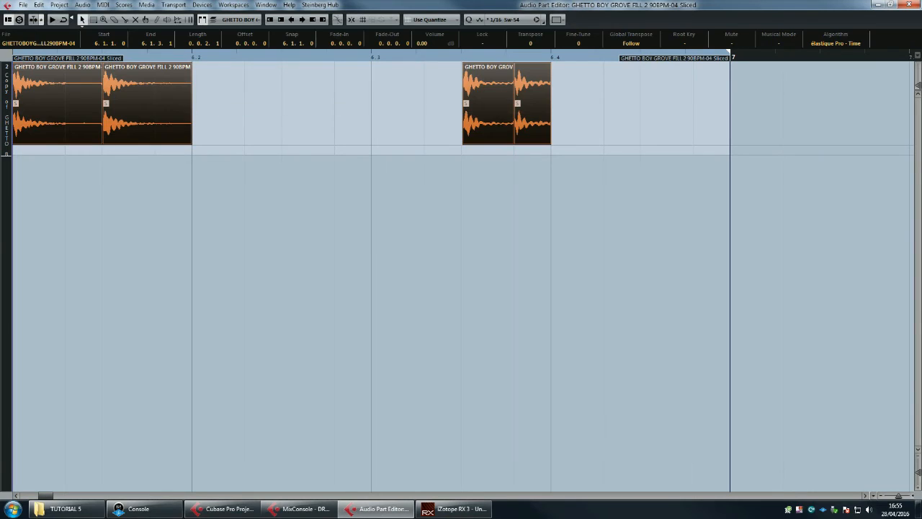
mouse_move(549, 63)
left_mouse_down()
mouse_move(534, 63)
mouse_move(548, 64)
left_mouse_up()
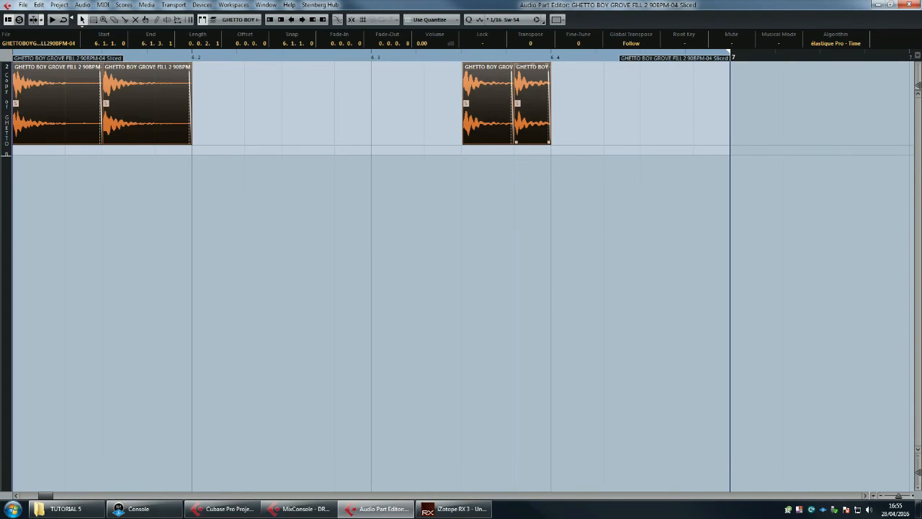
key("h")
key("h")
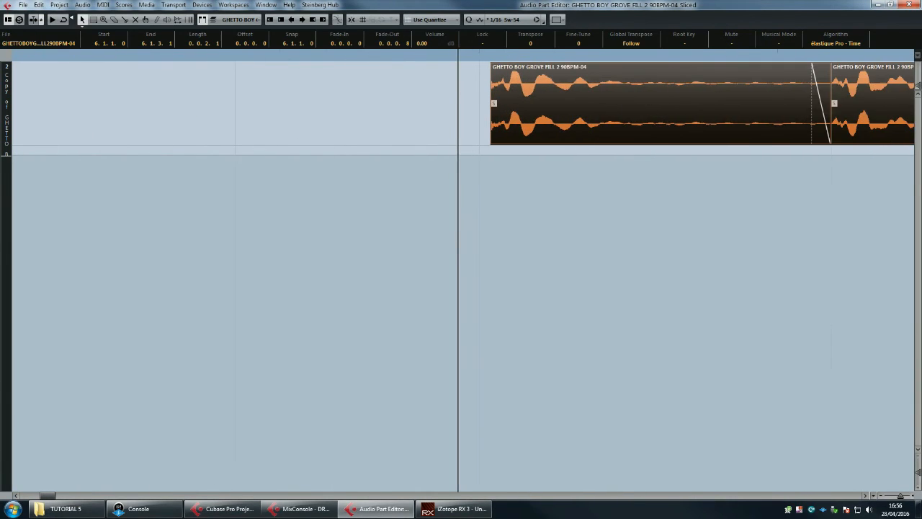
left_click_drag(498, 55, 498, 29)
key("Return")
key("KP_1")
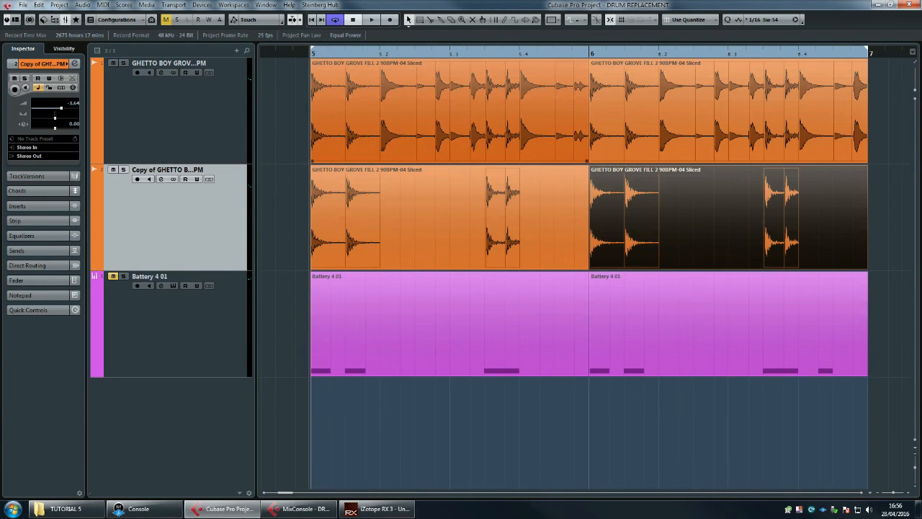
Compare the parts on the original and duplicated audio tracks and play the loop to check the faded kicks
left_click(533, 118)
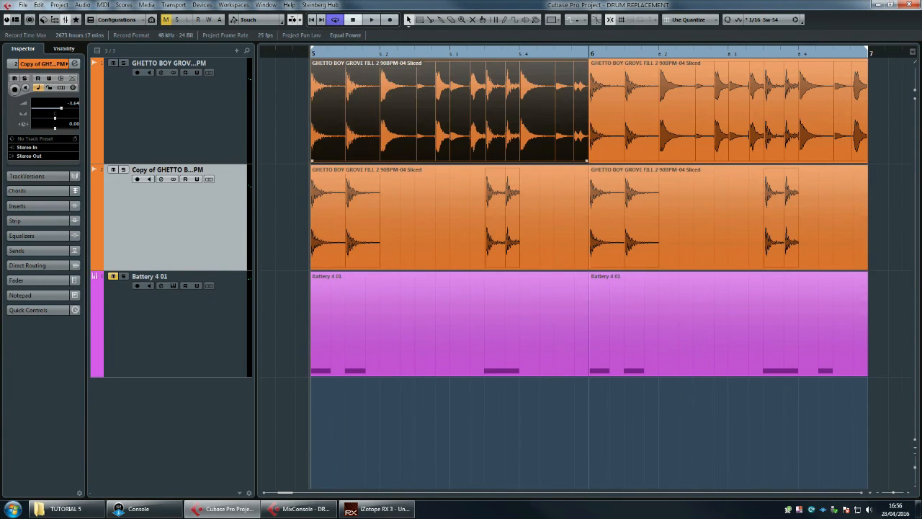
left_click(642, 118)
left_click(533, 126)
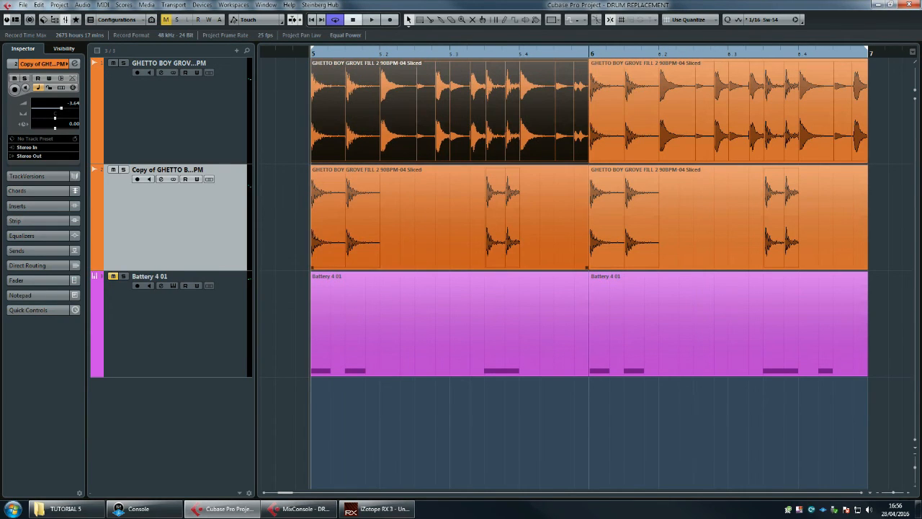
left_click(533, 213)
left_click(641, 216)
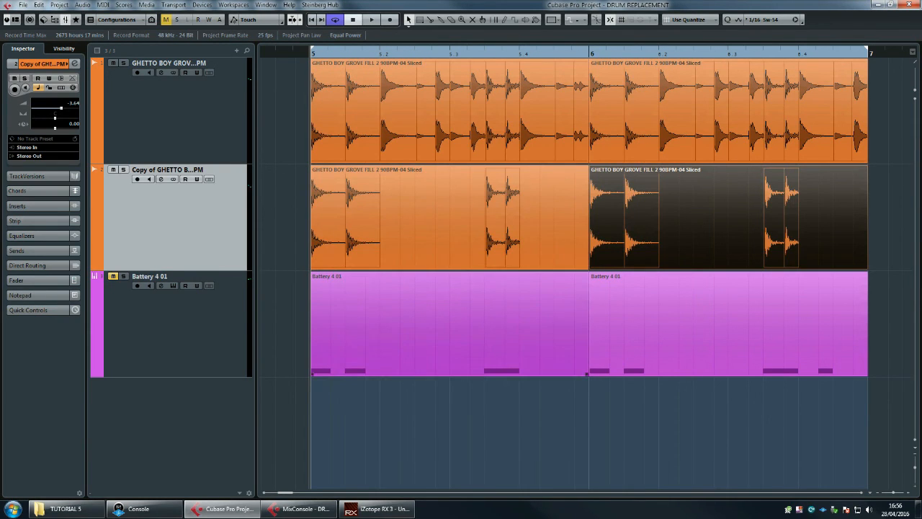
key("space")
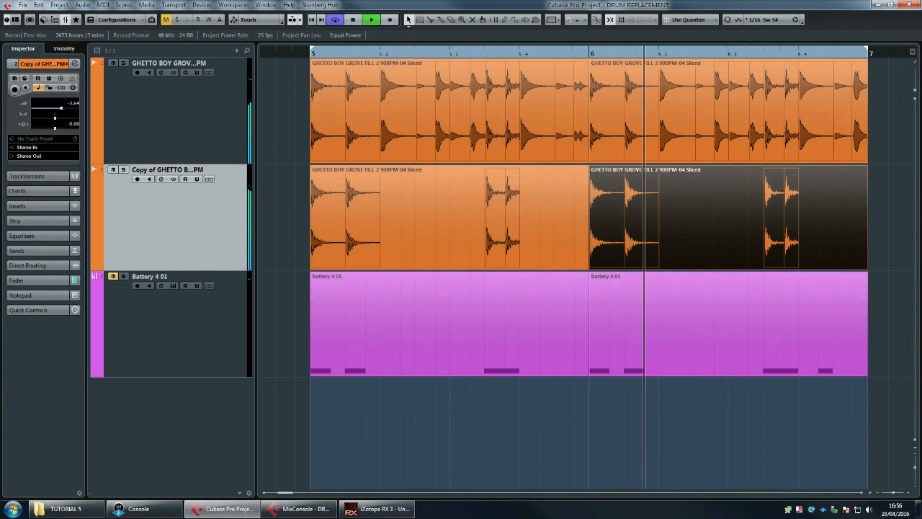
key("space")
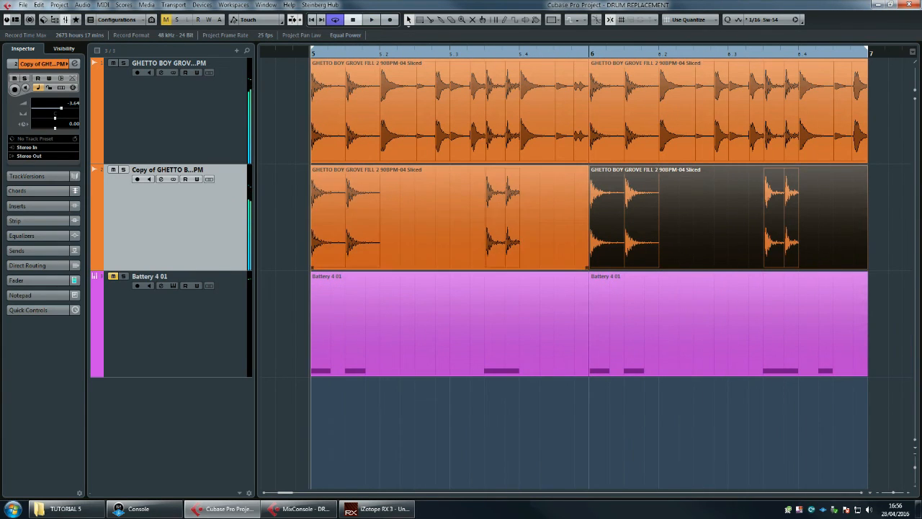
Extend the start of bar 5's third kick slice back to 5.3.2.119 on the duplicated track and add a short fade-in
double_click(432, 216)
key("KP_Subtract")
key("KP_1")
left_click_drag(642, 56, 642, 40)
left_click_drag(770, 56, 766, 100)
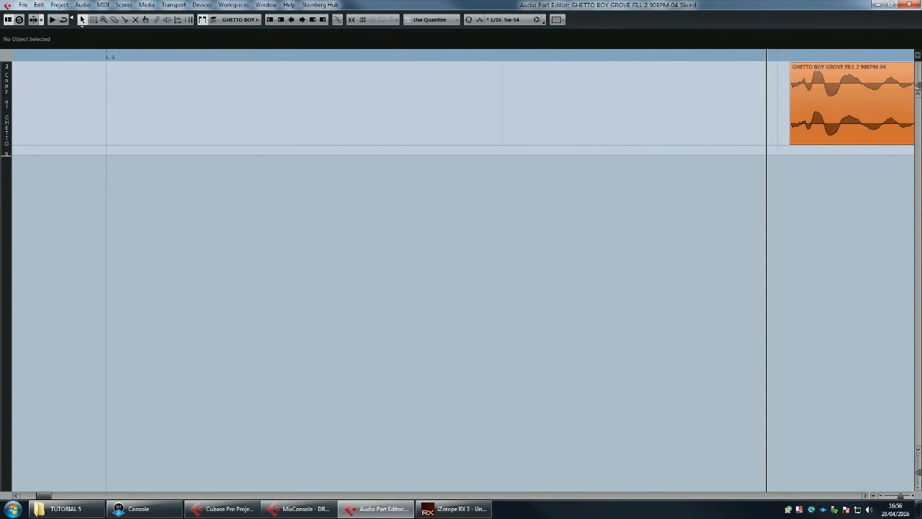
left_click_drag(791, 142, 778, 142)
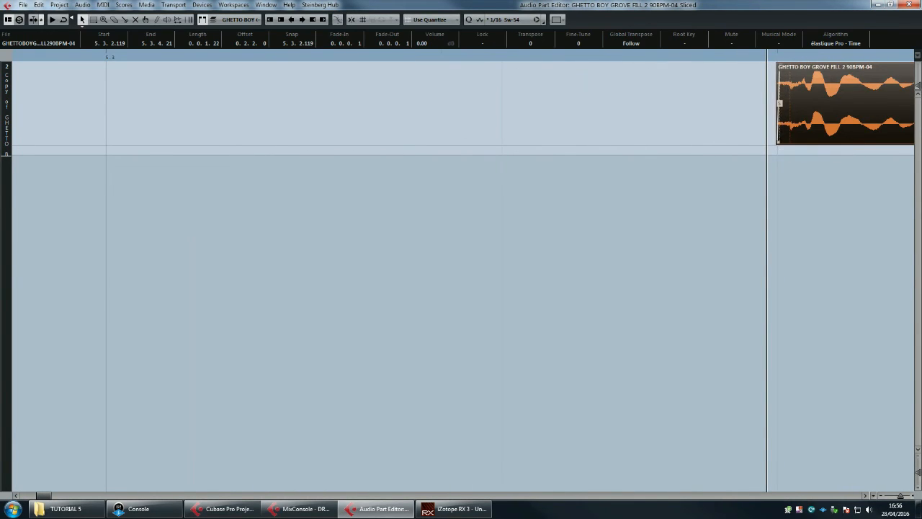
left_click_drag(779, 63, 783, 64)
left_click_drag(781, 56, 781, 36)
key("Return")
Extend the start of bar 6's third kick slice back to 6.3.2.119, add a 0.0.0.2 fade-in, and play the loop
double_click(742, 216)
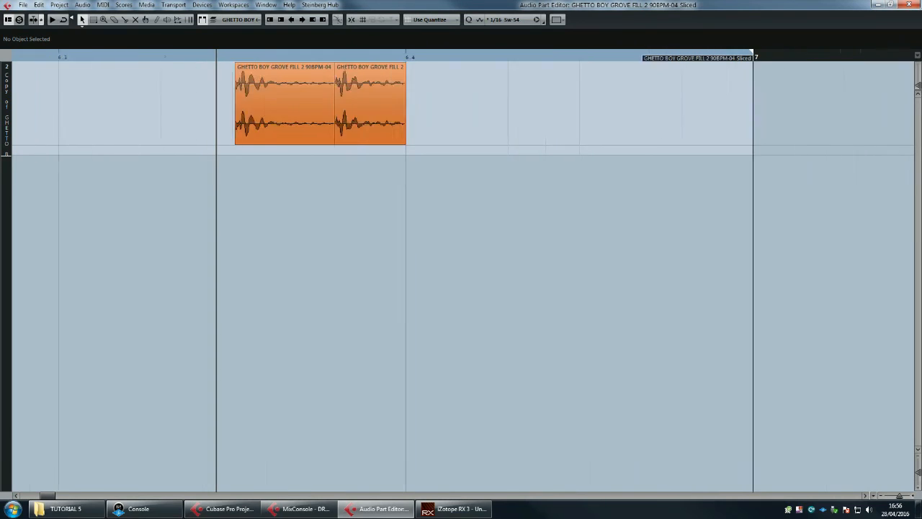
left_click_drag(279, 142, 267, 142)
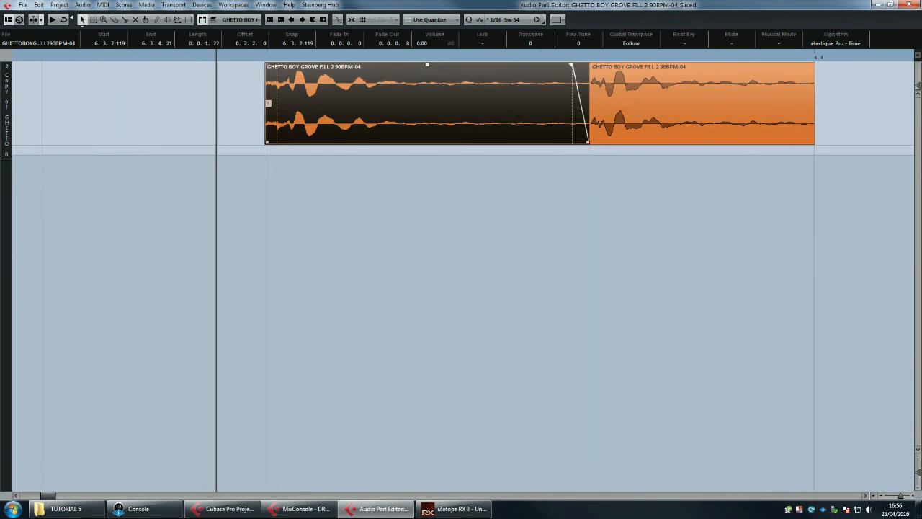
left_click_drag(274, 56, 273, 21)
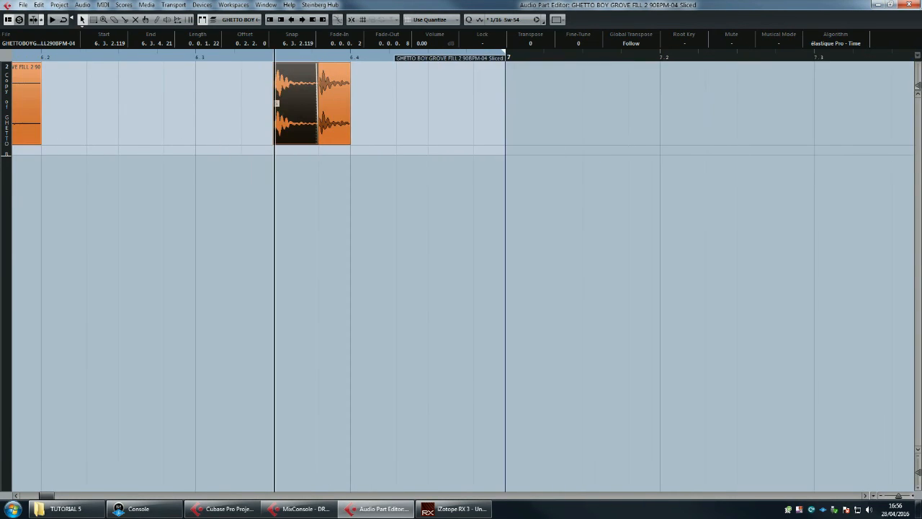
key("Return")
key("space")
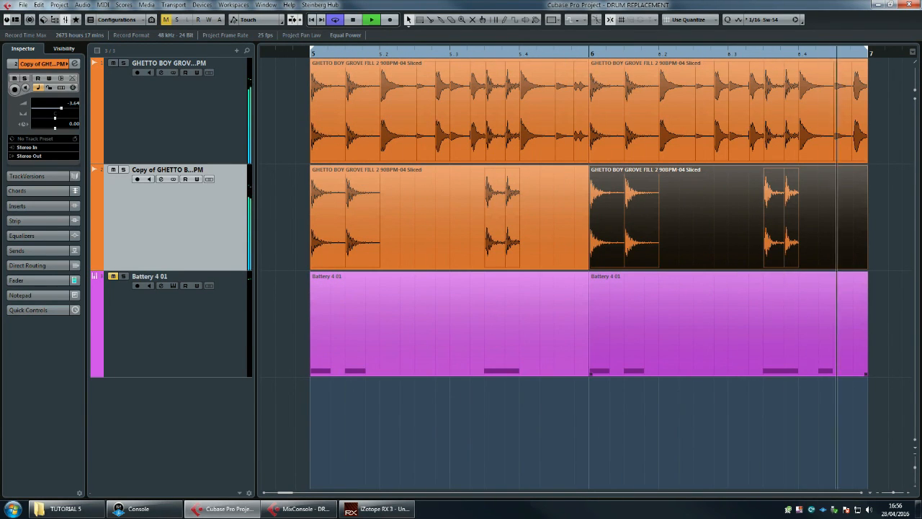
key("space")
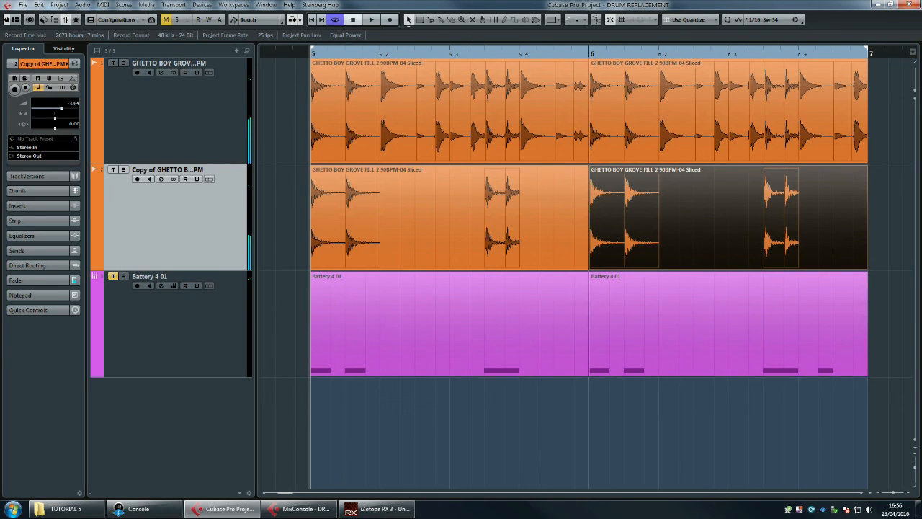
Insert the UAD Cambridge equaliser in the first insert slot of the duplicated audio track's channel
left_click(160, 179)
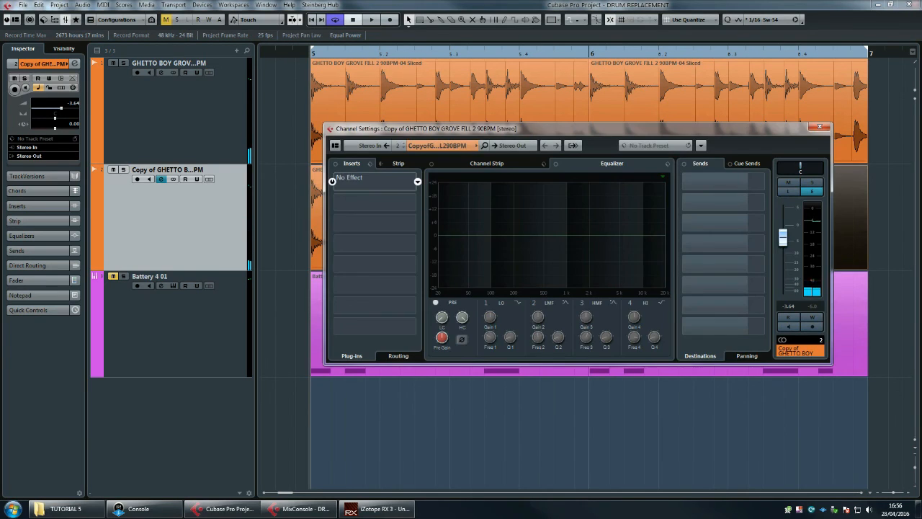
left_click(375, 180)
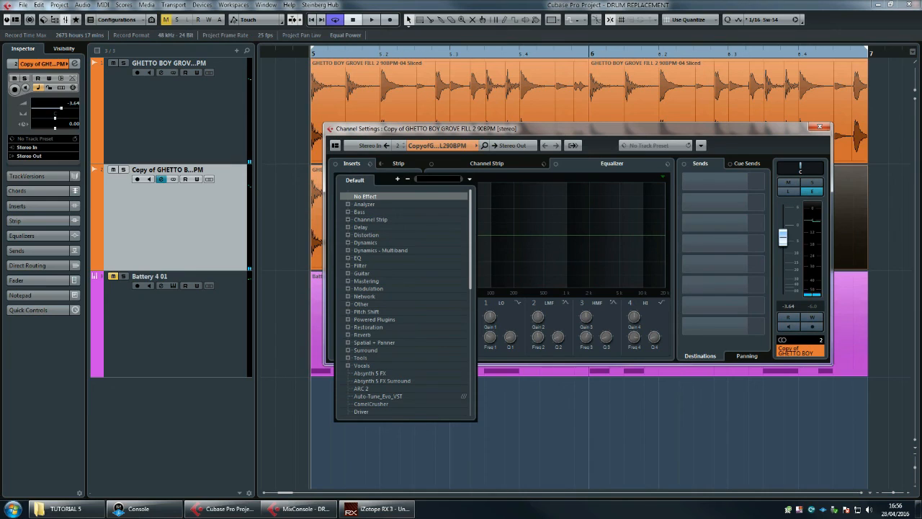
left_click(348, 319)
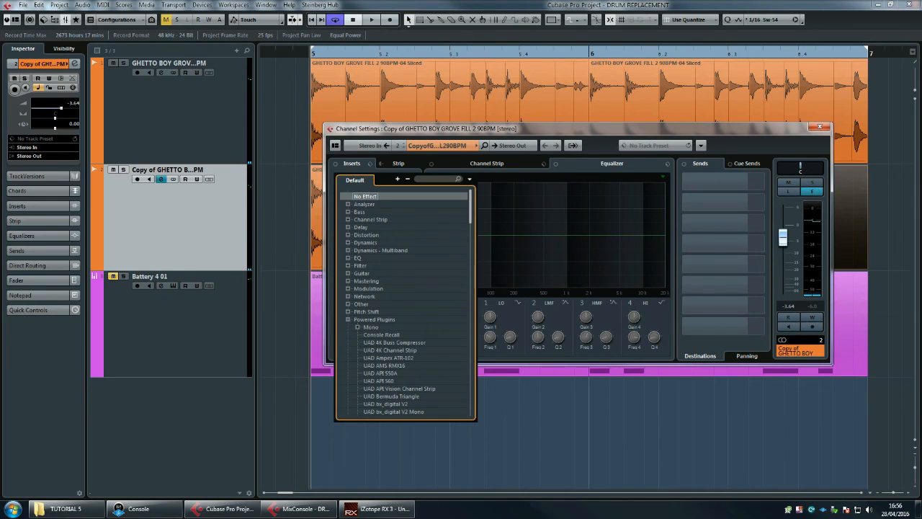
scroll(407, 303, "down", 2)
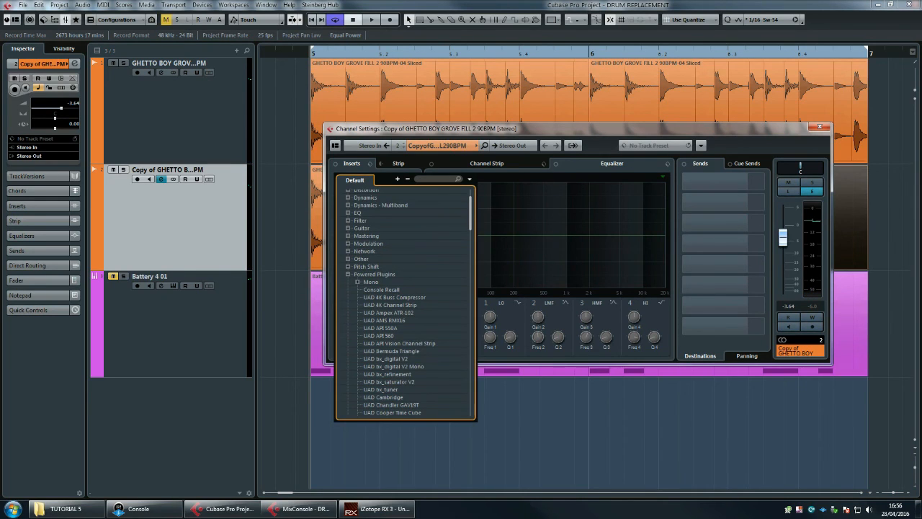
double_click(385, 397)
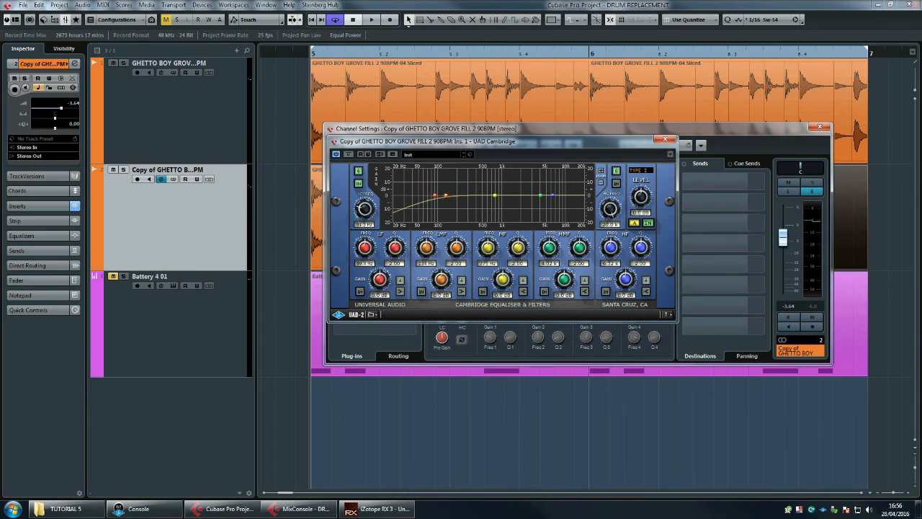
Set the Cambridge low-cut filter to Bessel 6 with its cutoff raised above 1 kHz, audition the loop, and close the plug-in and channel settings
left_click(374, 174)
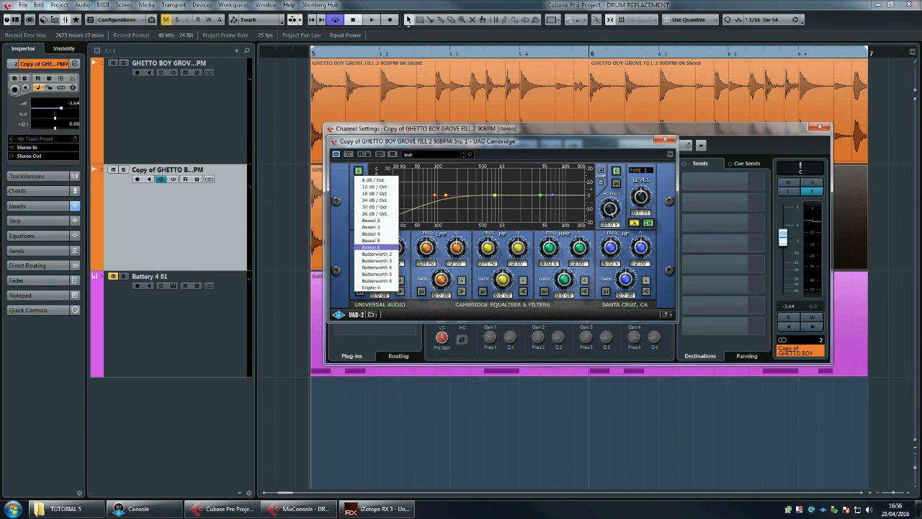
left_click(371, 248)
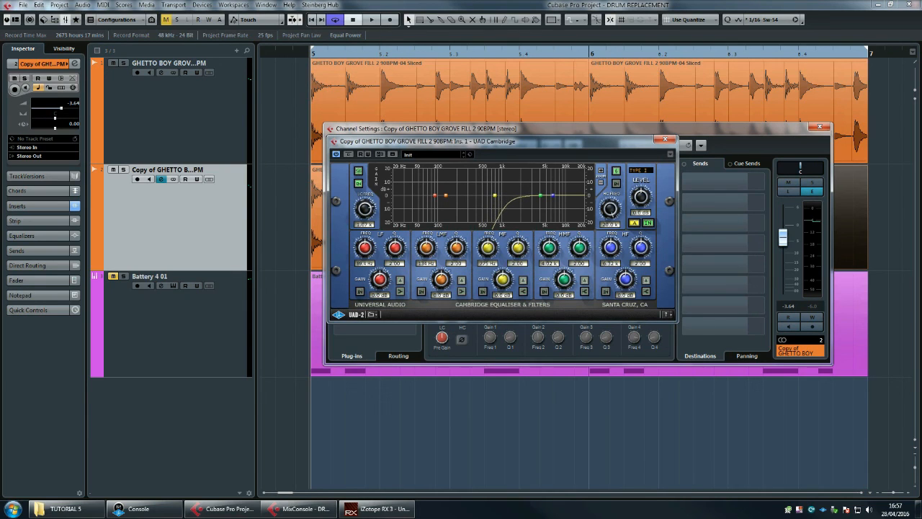
key("space")
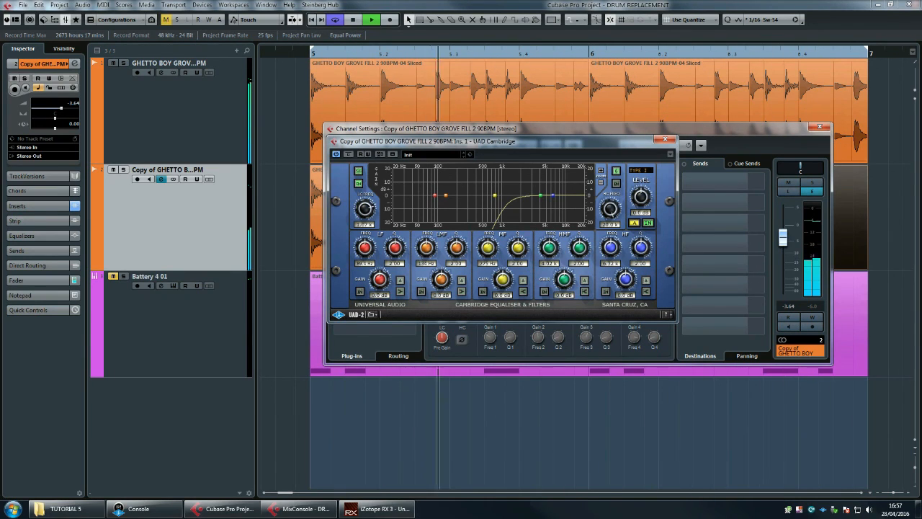
left_click(665, 139)
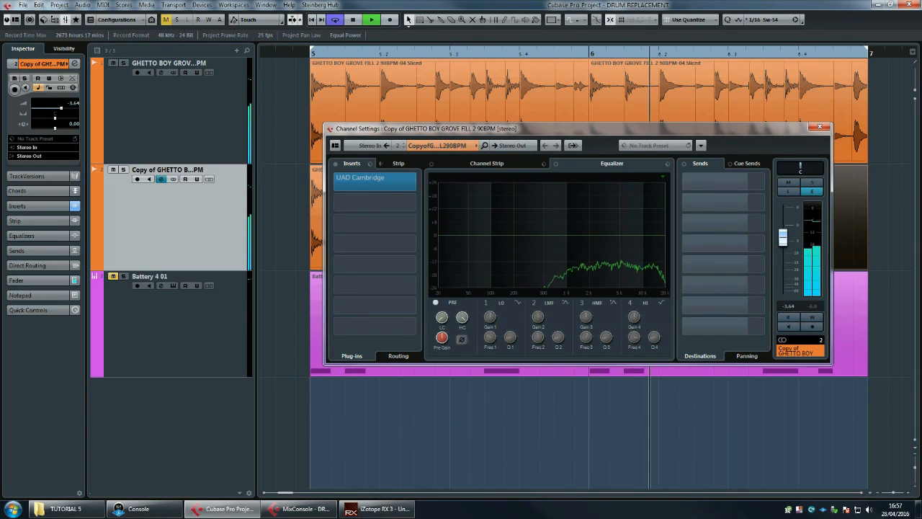
left_click(820, 127)
key("space")
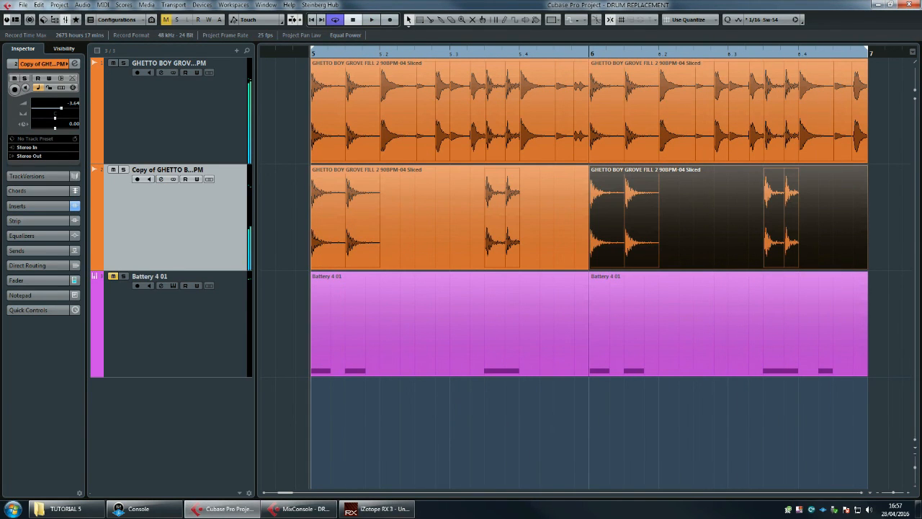
Unmute the Battery 4 01 track and play the loop with the original drums and the filtered kicks
left_click(175, 325)
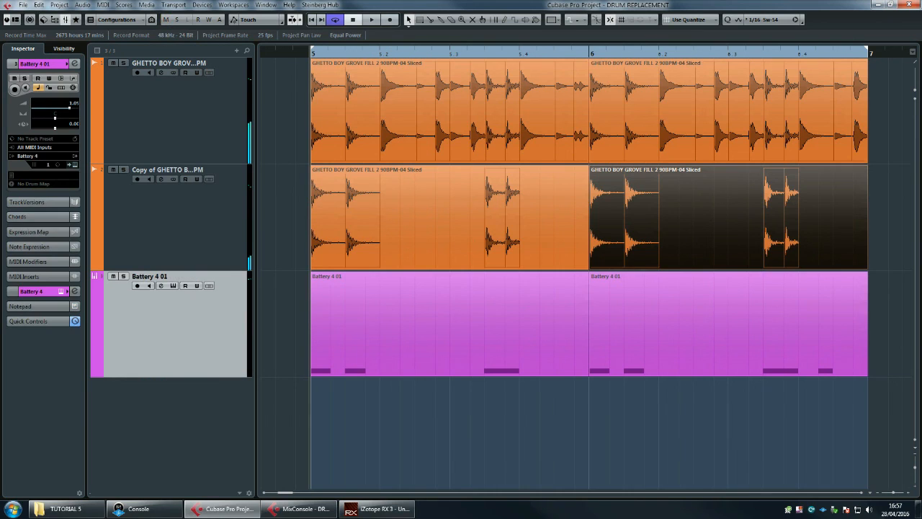
key("space")
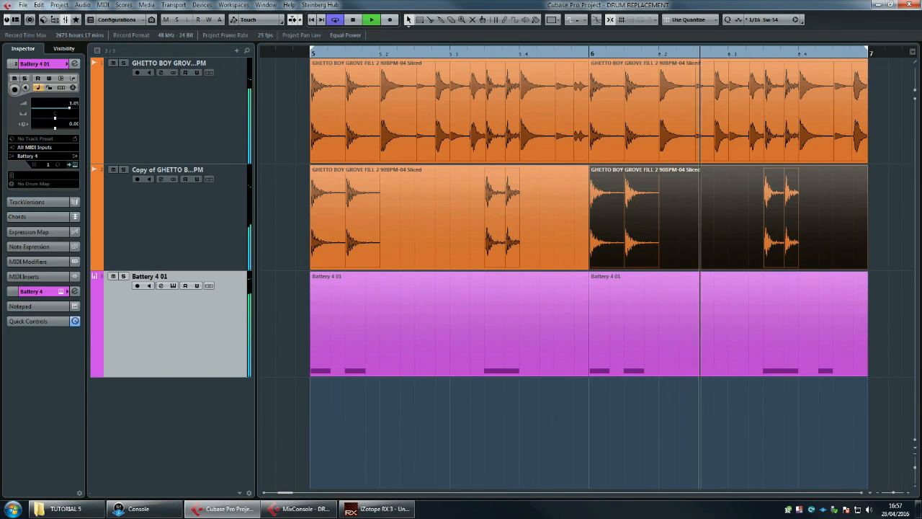
key("space")
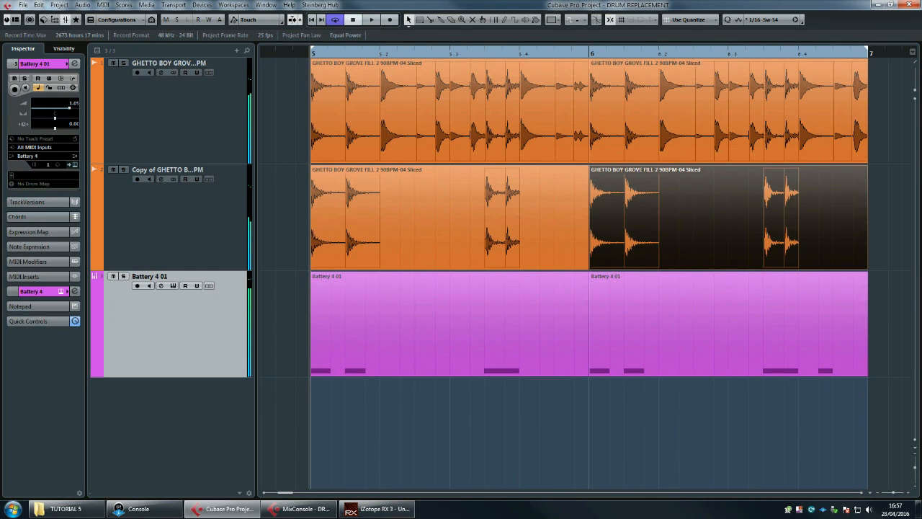